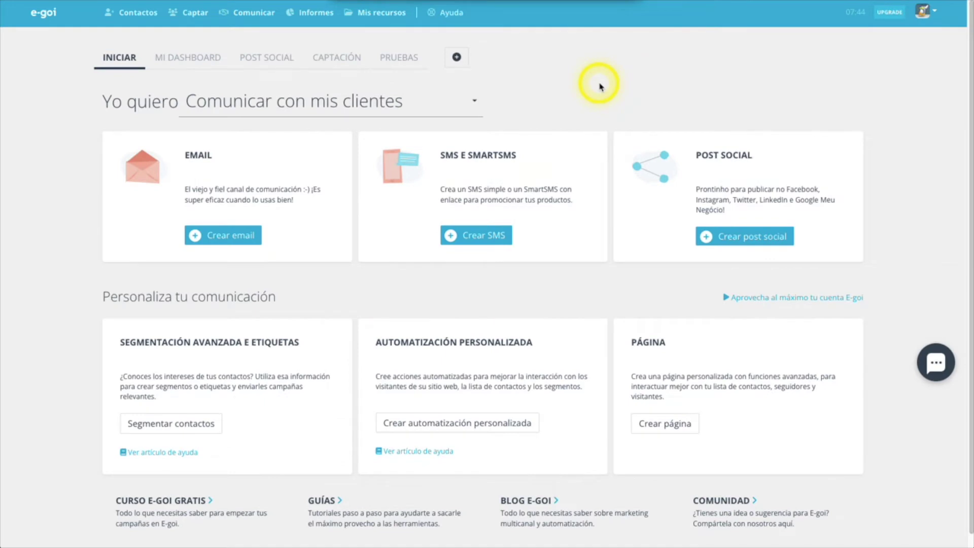
Step: Open the Connected Sites settings within the account options
click(931, 20)
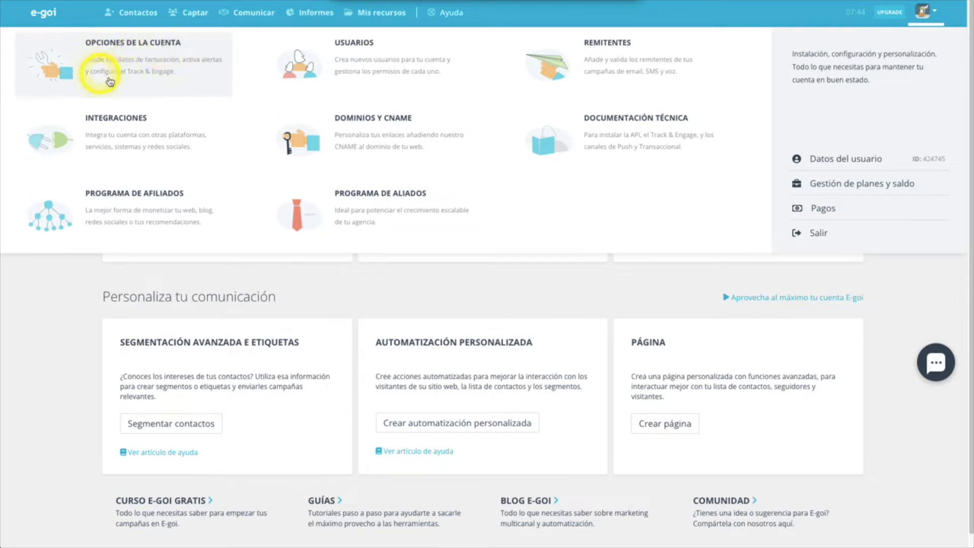
click(137, 61)
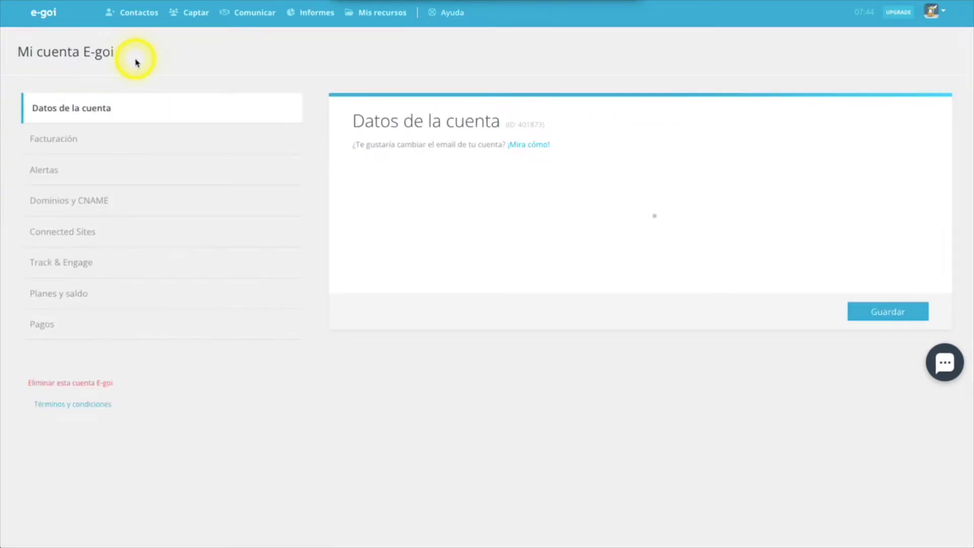
click(63, 229)
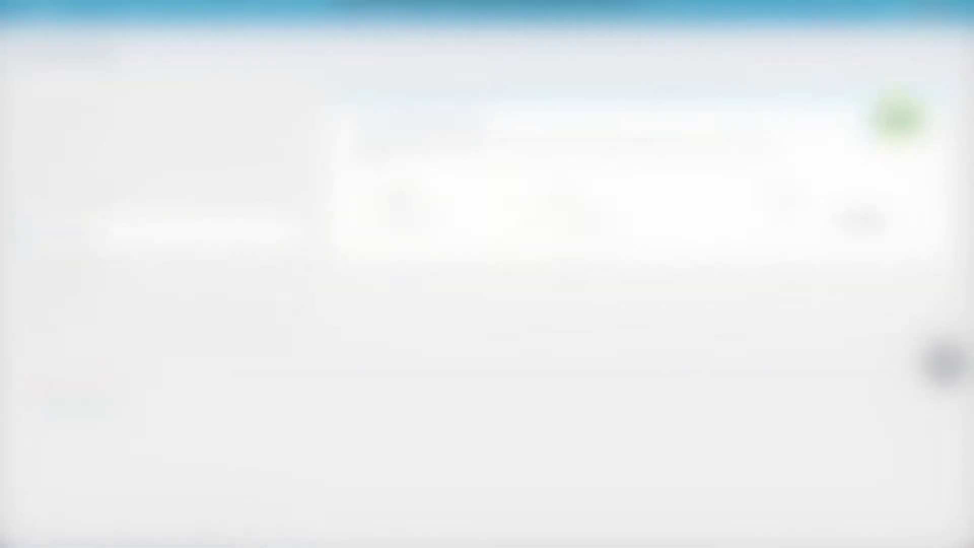
Step: Add the https domain mimarcaconegoi.squarespace.com as a connected site, assigned to the contact list "3 - Lista Leads Q1"
click(900, 122)
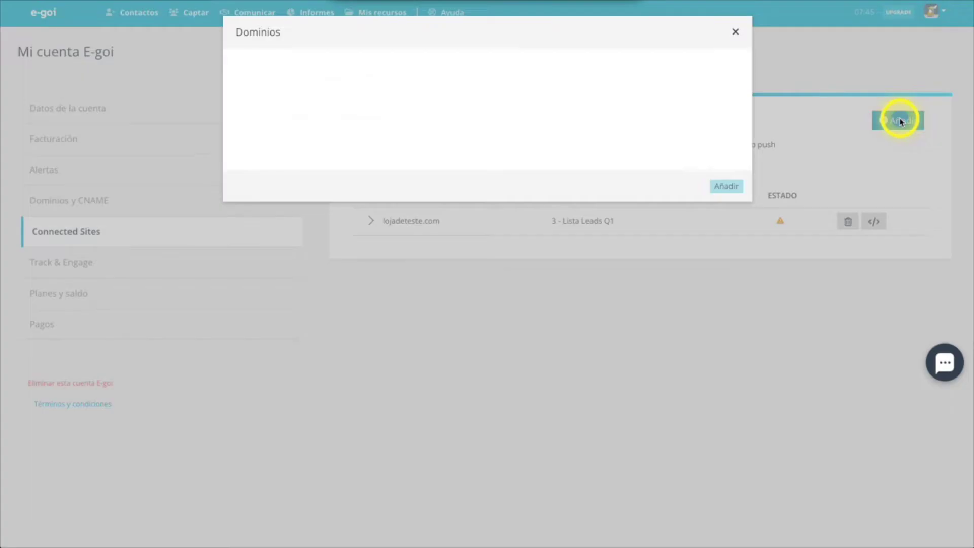
click(421, 94)
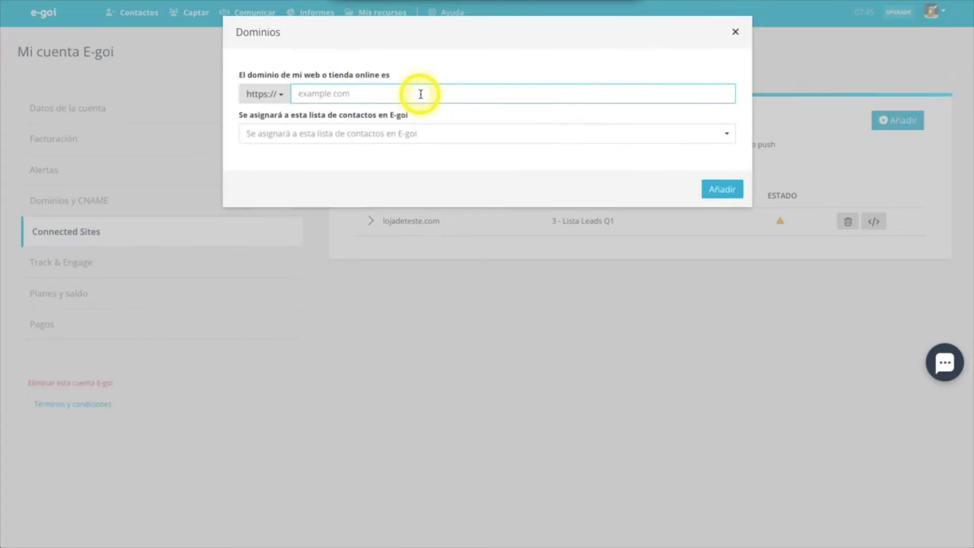
click(405, 133)
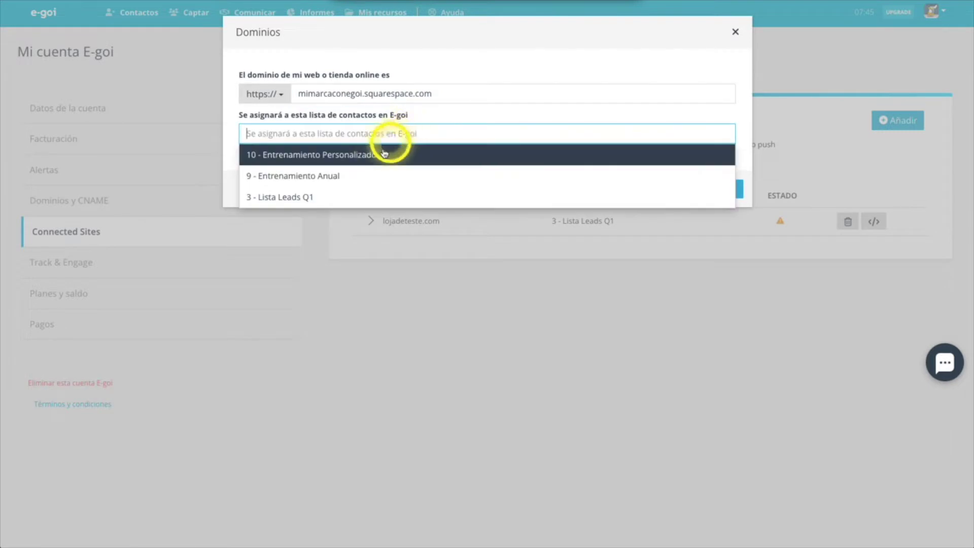
click(360, 194)
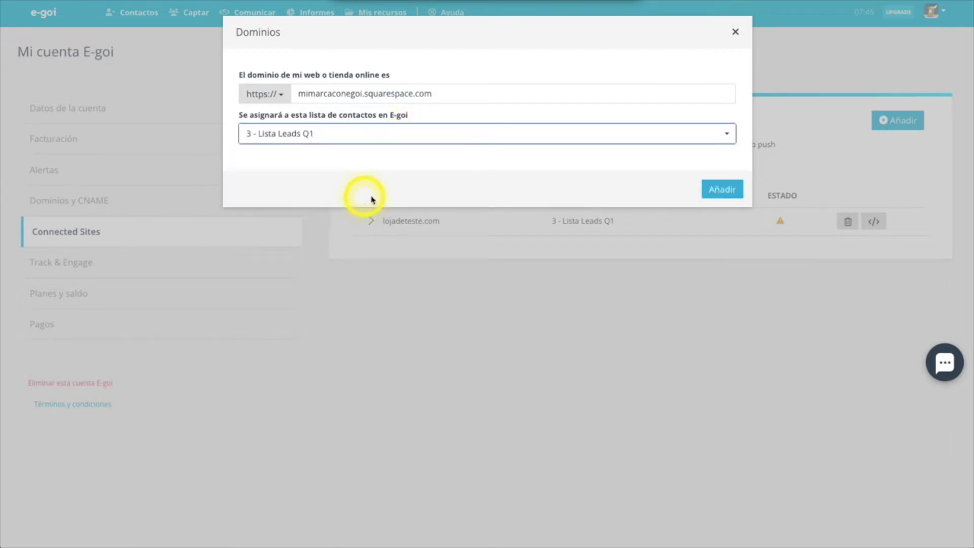
click(713, 190)
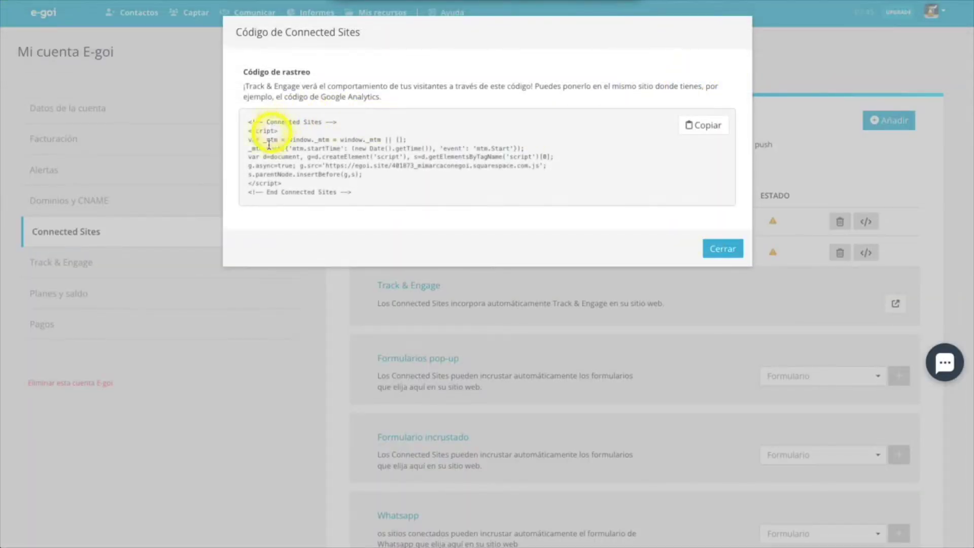
Step: Copy the Connected Sites tracking code, switch to Squarespace, insert it in the site-wide footer code injection, and save
click(694, 125)
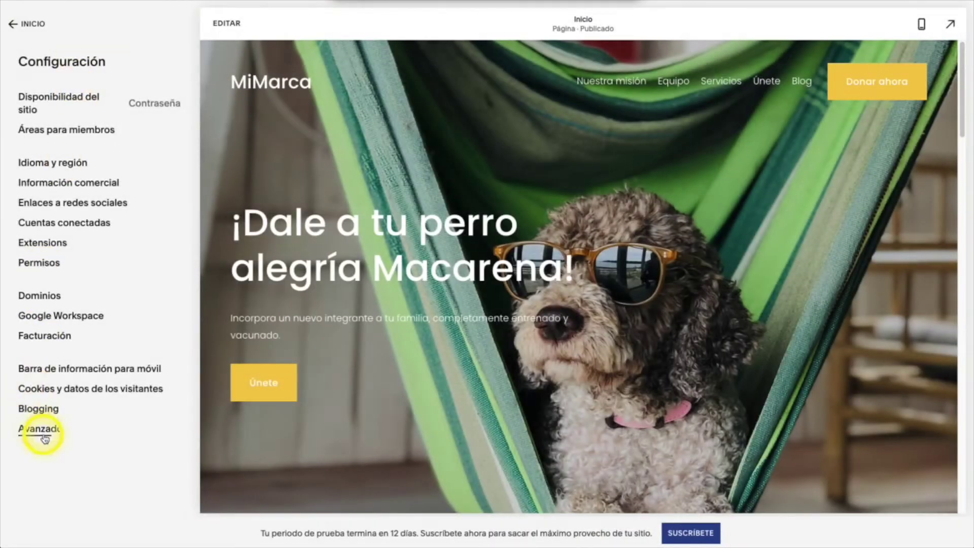
click(44, 435)
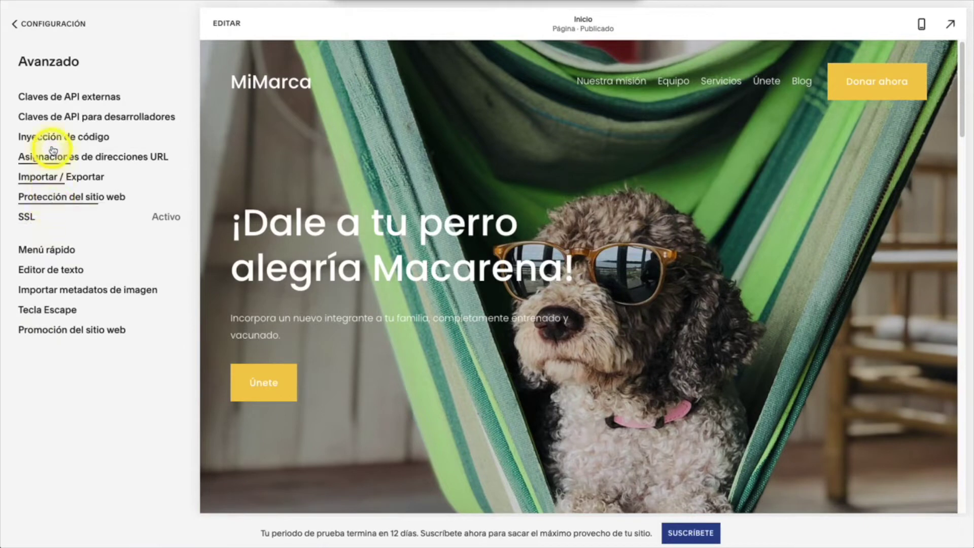
click(76, 138)
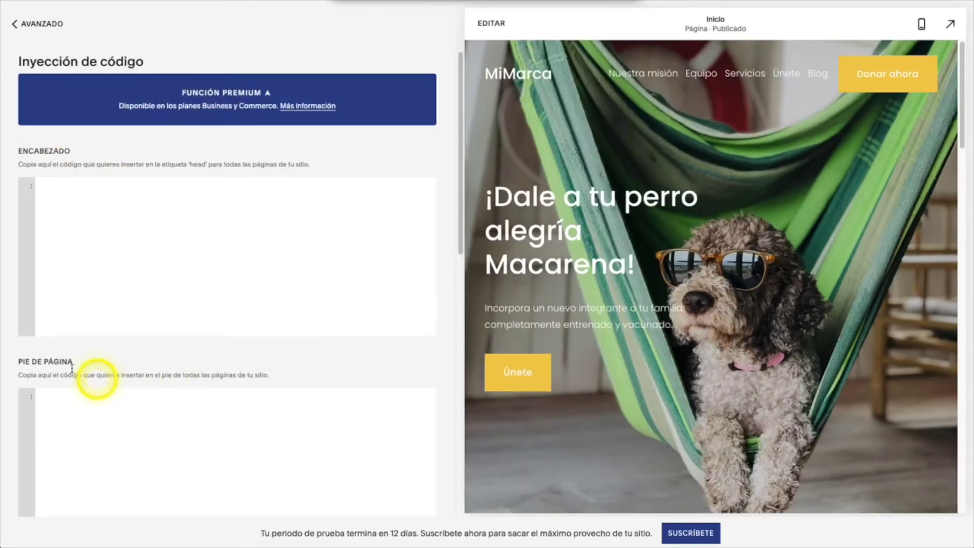
click(96, 417)
text(<!-- Connected Sites --> <script> var _mtm = window._mtm = window._mtm || []; _mtm.push({'mtm.startTime': (new Date().getTime()), 'event': 'mtm.Start'}); var d=document, g=d.createElement('script'), s=d.getElementsByTagName('script')[0]; g.async=true; g.src='https://egoi.site/401873_mimarcaconegoi.squarespace.com.js'; s.parentNode.insertBefore(g,s); </script> <!-- End Connected Sites -->)
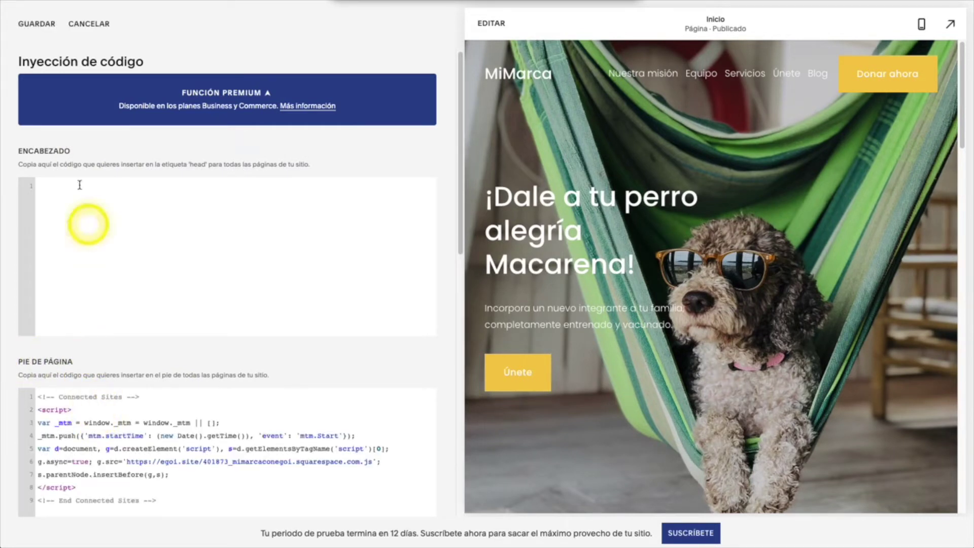
click(37, 23)
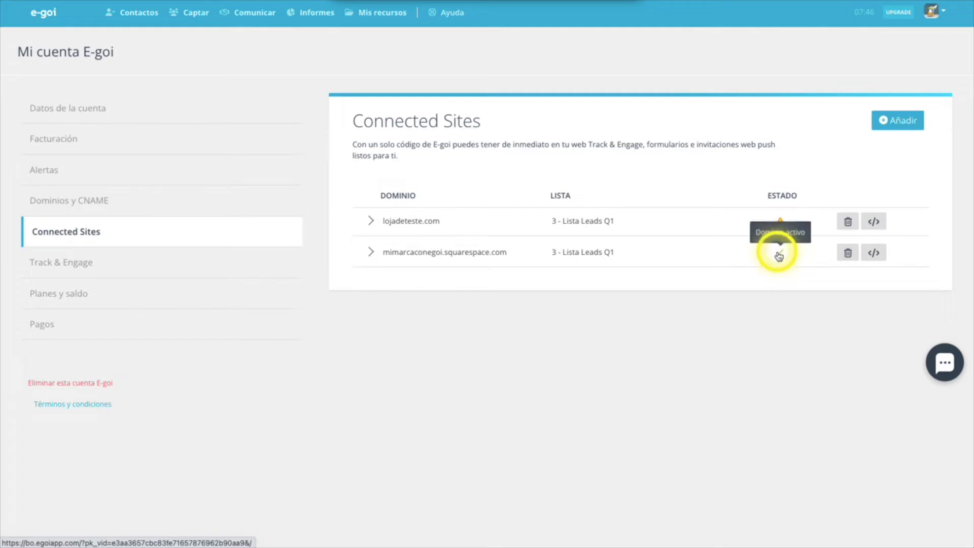
Step: Switch back to E-goi and examine the form, WhatsApp, on-site messaging and web push options of the connected site mimarcaconegoi.squarespace.com
click(711, 253)
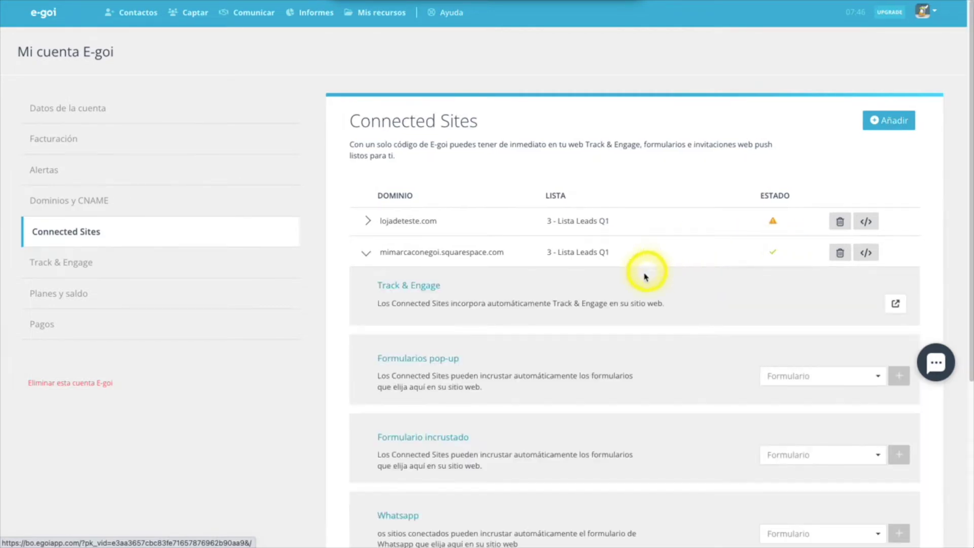
scroll(645, 276, down, 1)
scroll(638, 284, down, 2)
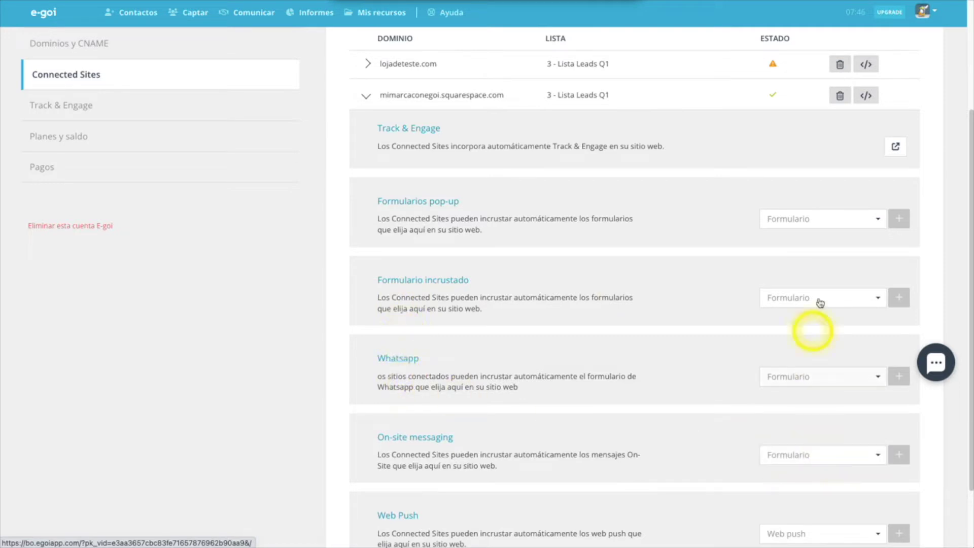
scroll(817, 203, down, 2)
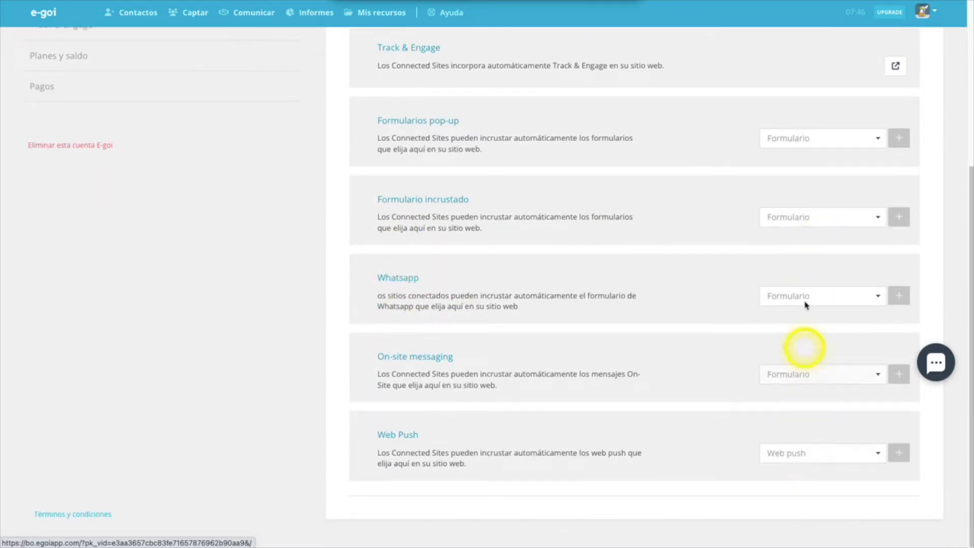
scroll(806, 218, up, 4)
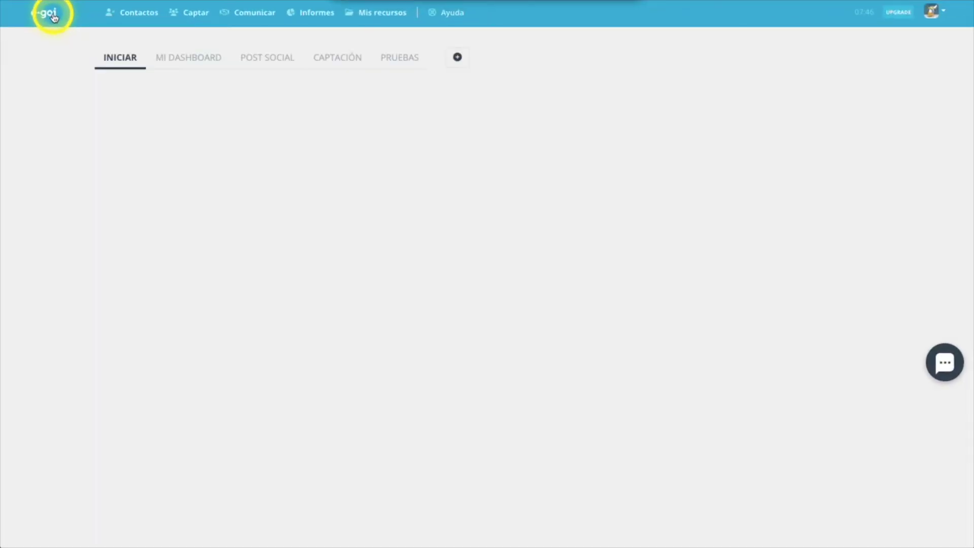
Step: Start a new embedded form (Formulario incrustado) that adds its sign-ups to the list "3 - Lista Leads Q1"
click(193, 19)
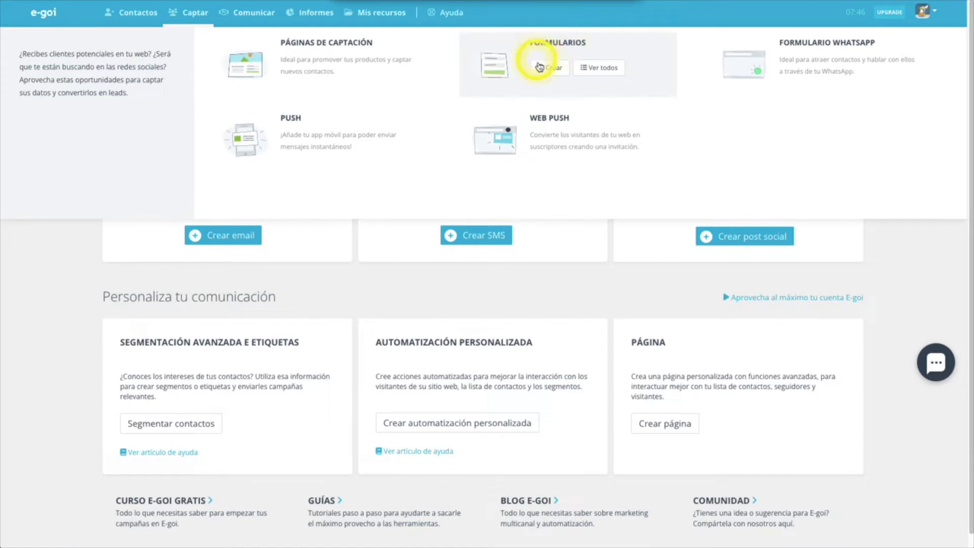
click(549, 68)
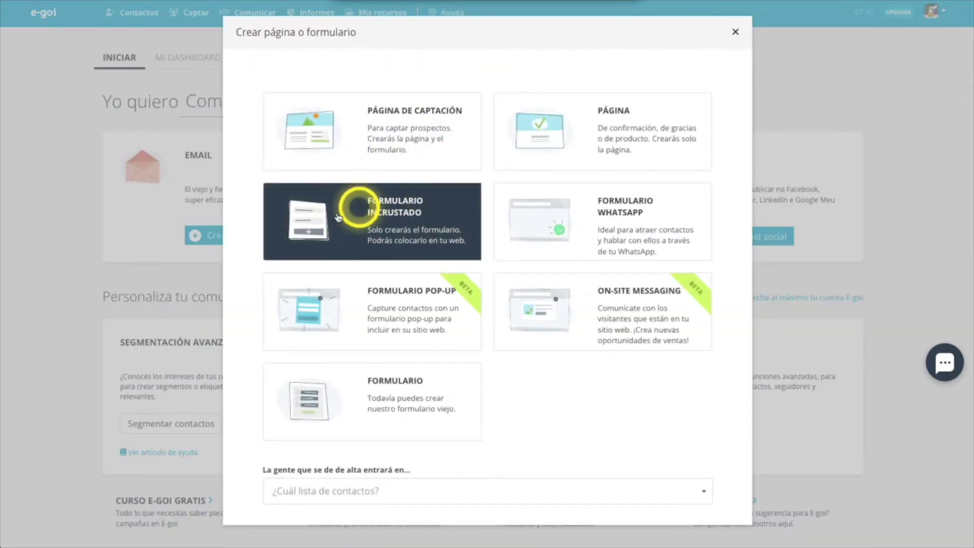
click(328, 235)
click(384, 489)
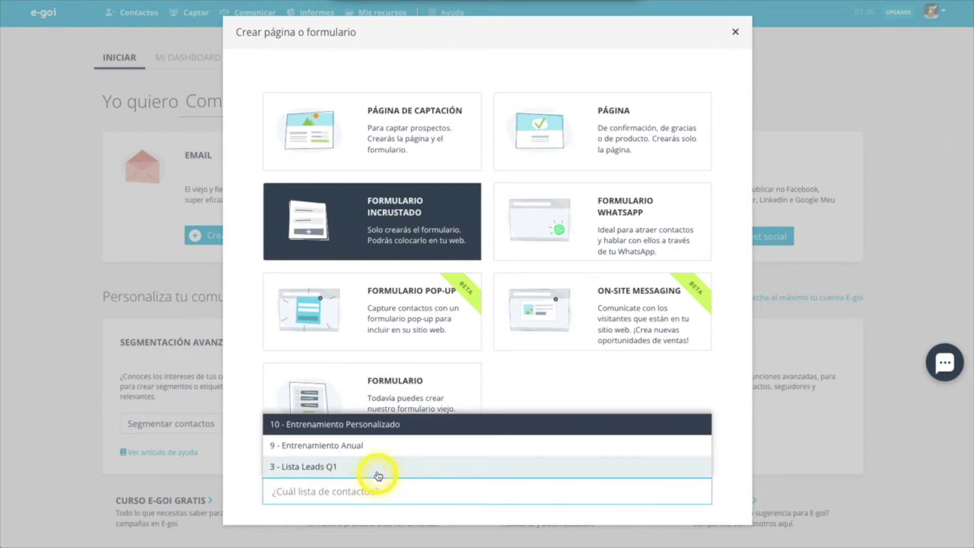
click(305, 467)
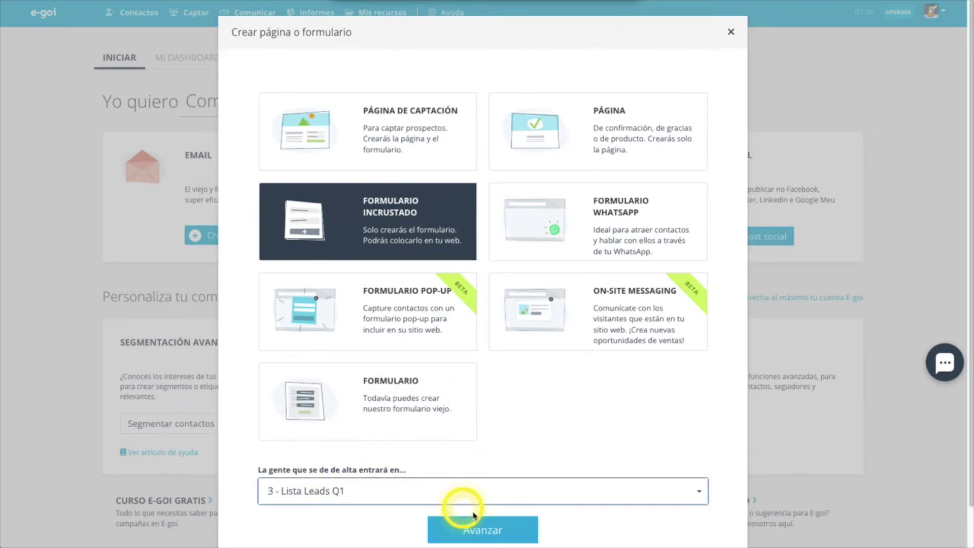
click(485, 526)
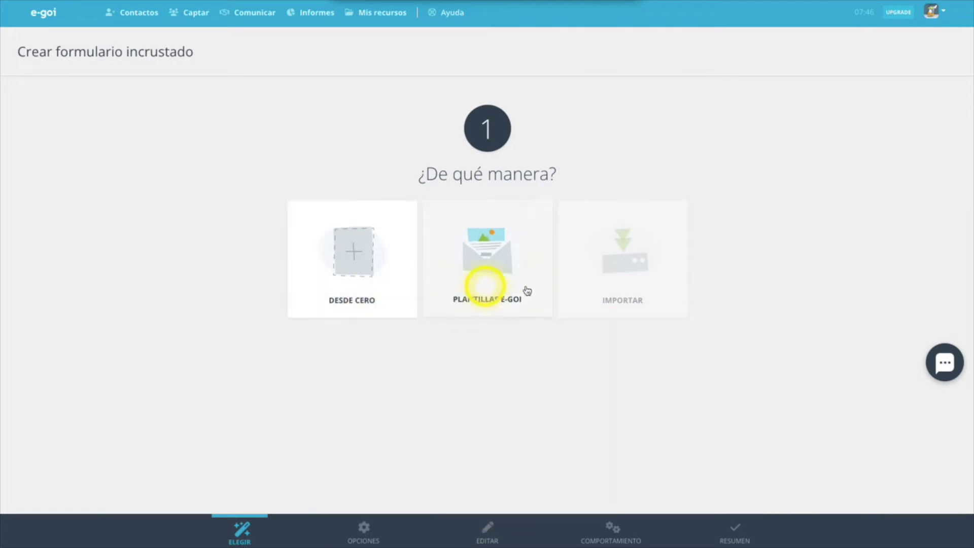
Step: Choose the red Newsletter template from the E-goi templates, with the internal name "Adoptadores perritos" and Español as the language
click(497, 252)
scroll(452, 289, down, 1)
scroll(452, 299, down, 4)
scroll(449, 299, up, 3)
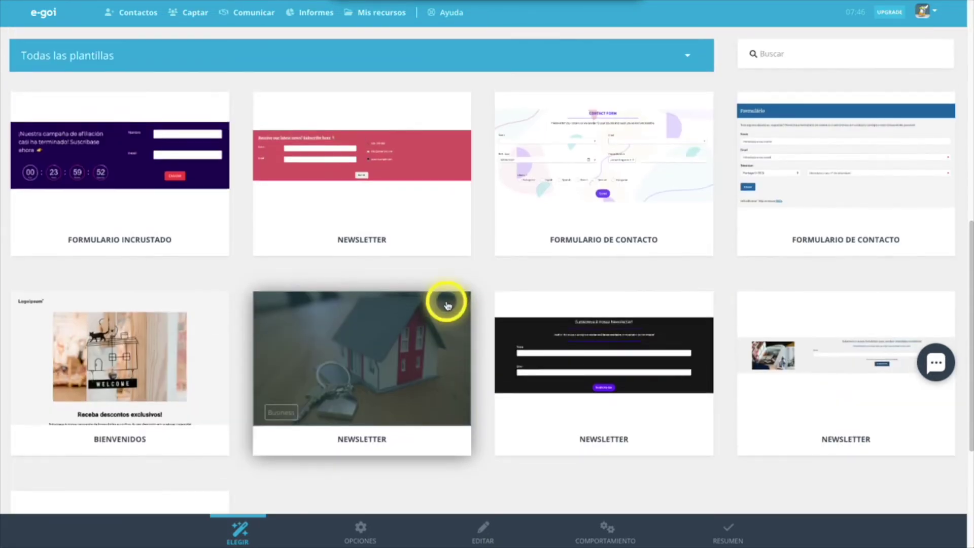
click(350, 164)
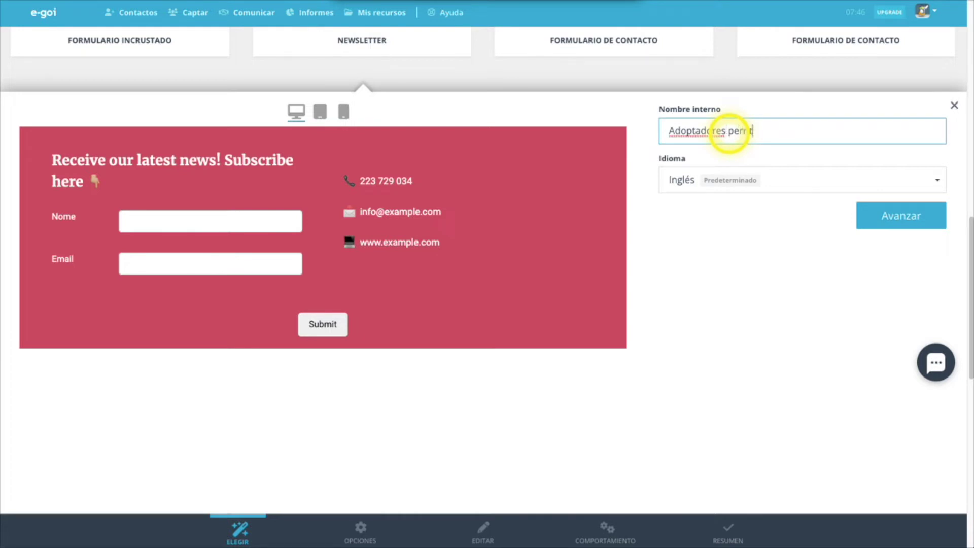
click(709, 182)
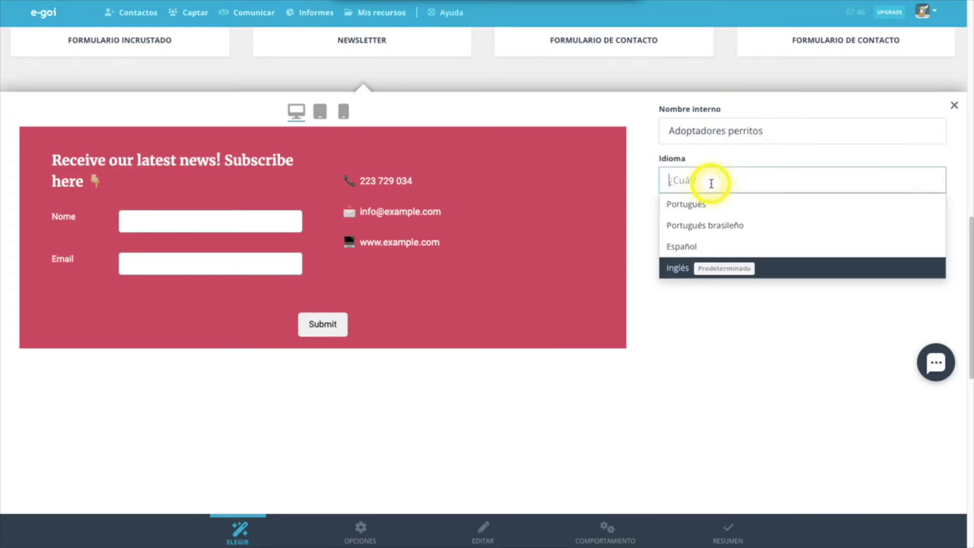
click(704, 247)
click(894, 220)
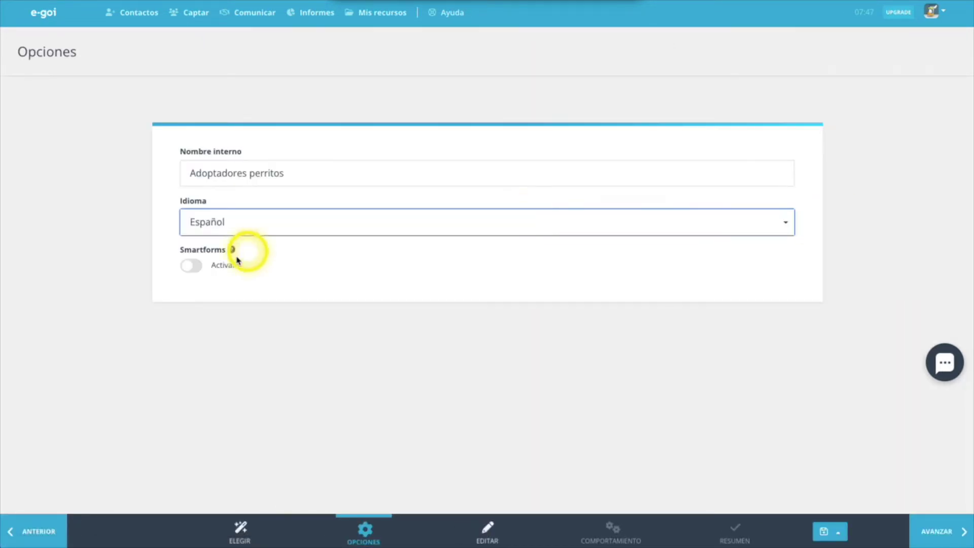
Step: Check the Smartforms settings, leave Smartforms disabled, and proceed to the form's design editor
click(192, 266)
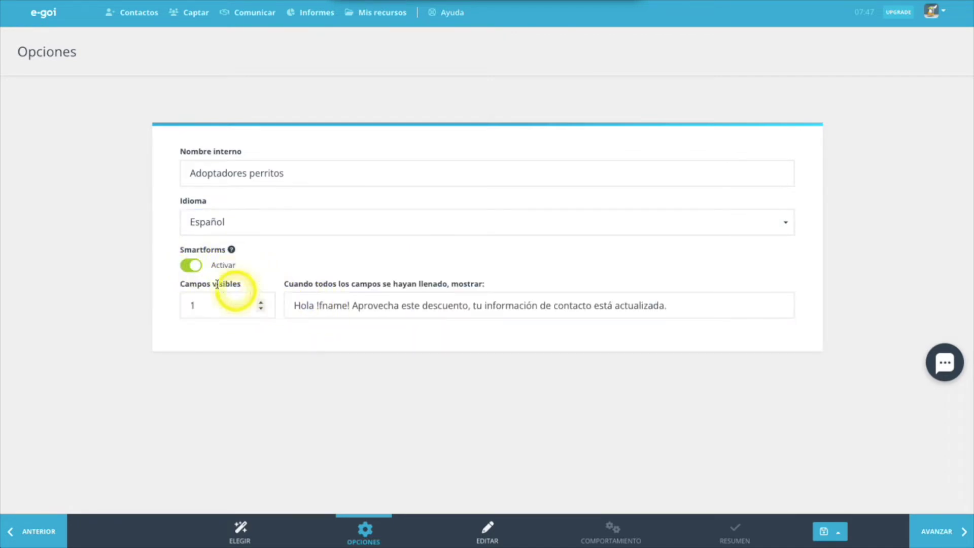
click(192, 267)
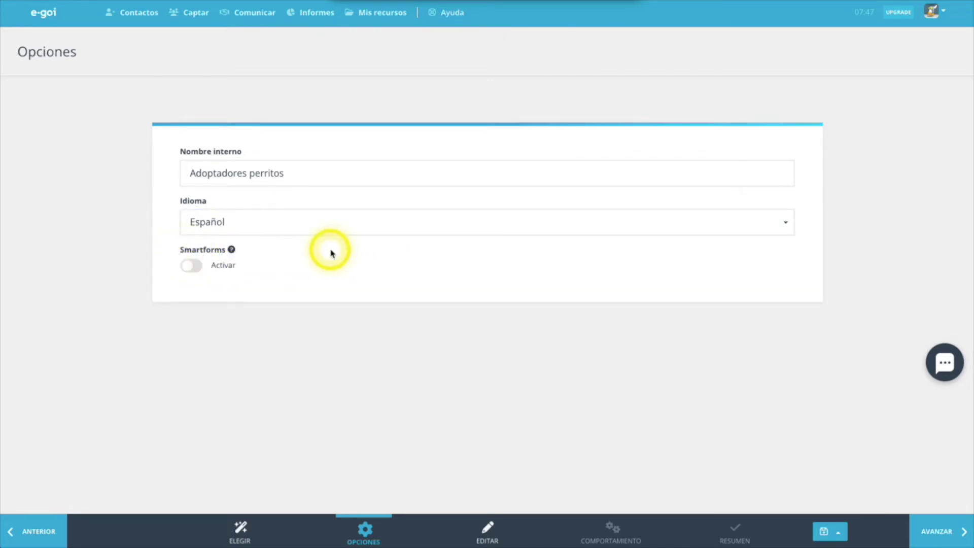
click(933, 530)
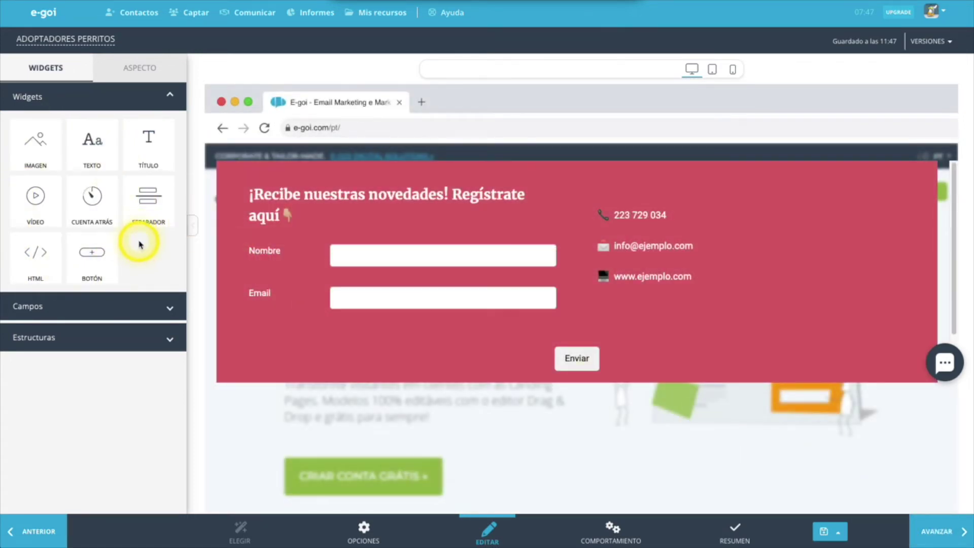
Step: Browse the available form fields and try a title widget above the form's heading, reviewing its appearance options
click(120, 306)
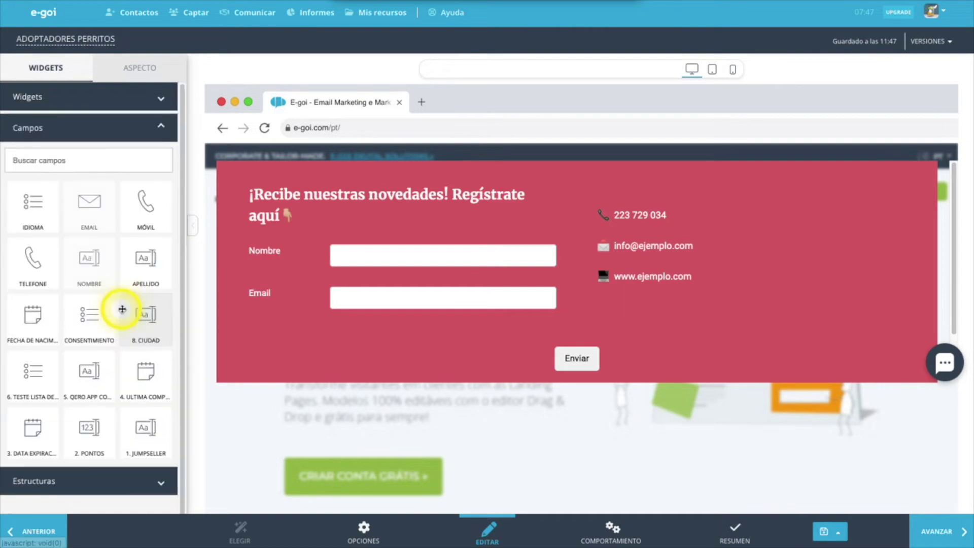
click(118, 108)
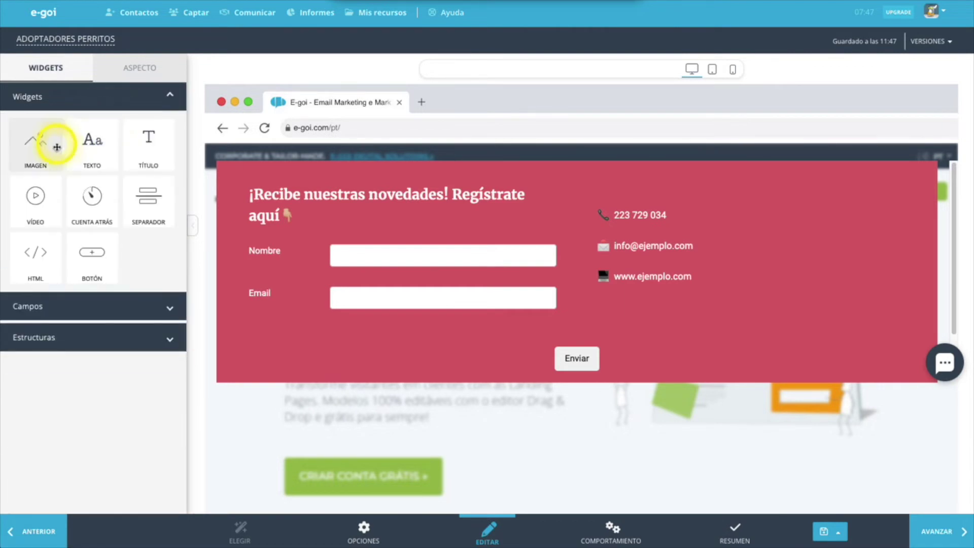
drag(142, 148, 342, 213)
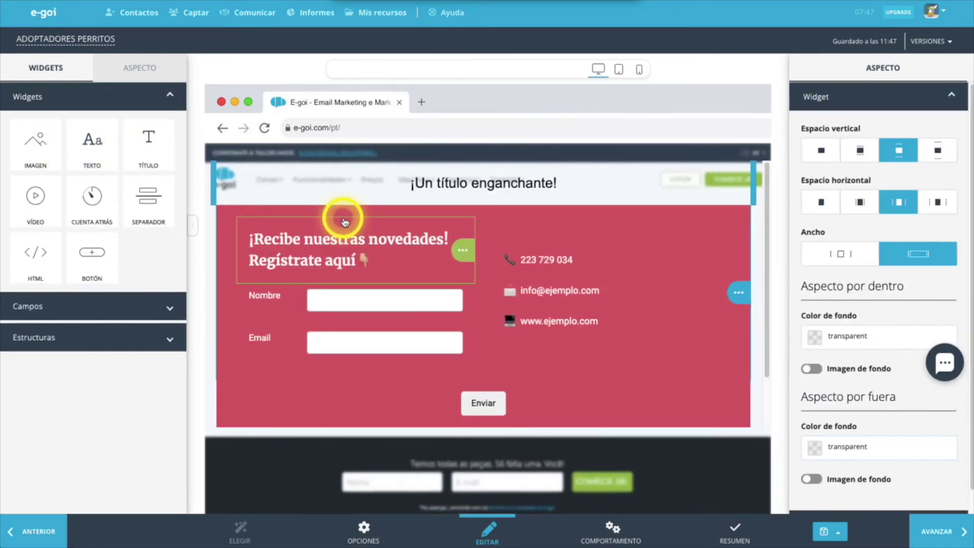
click(557, 185)
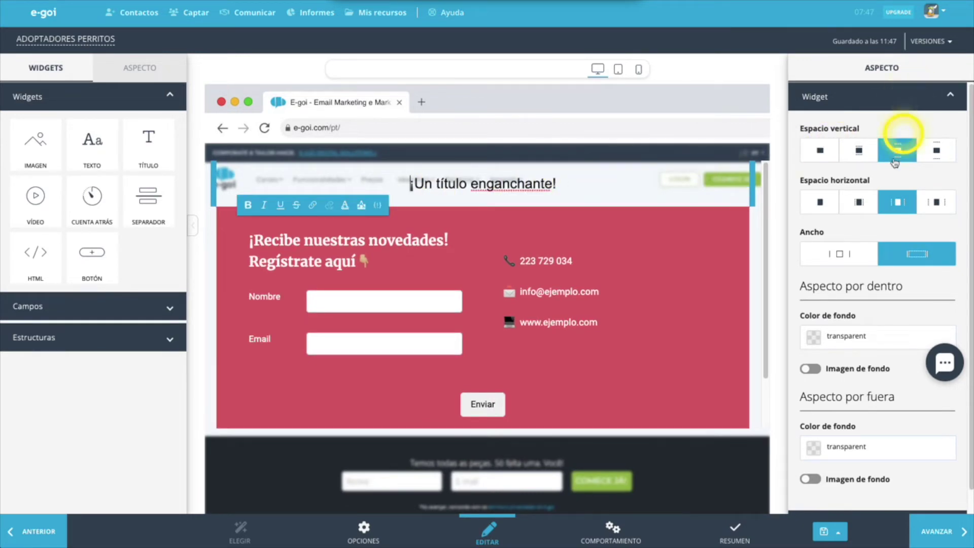
scroll(866, 316, down, 2)
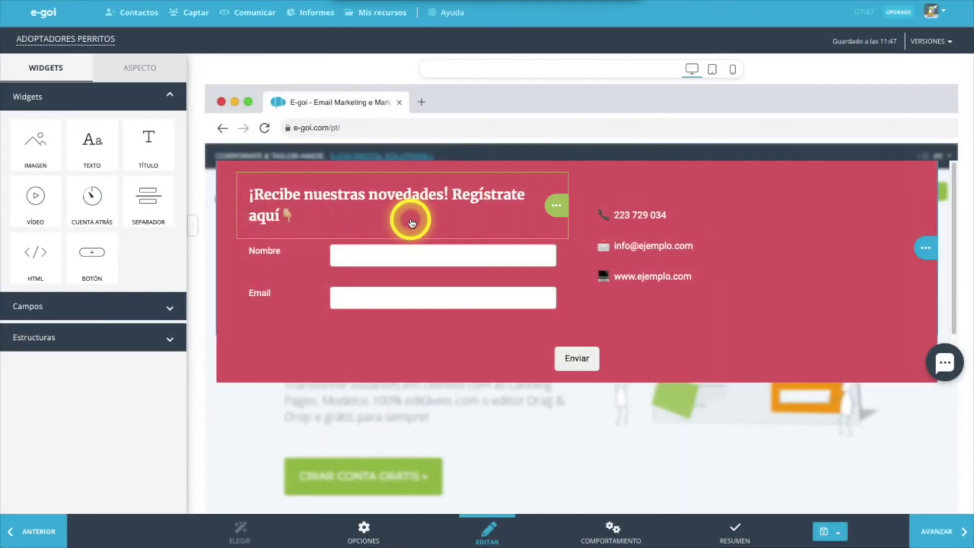
Step: Replace the form's heading text with "Inscríbete en nuestra lista de adoptadores!"
click(427, 226)
key(ctrl+a)
key(BackSpace)
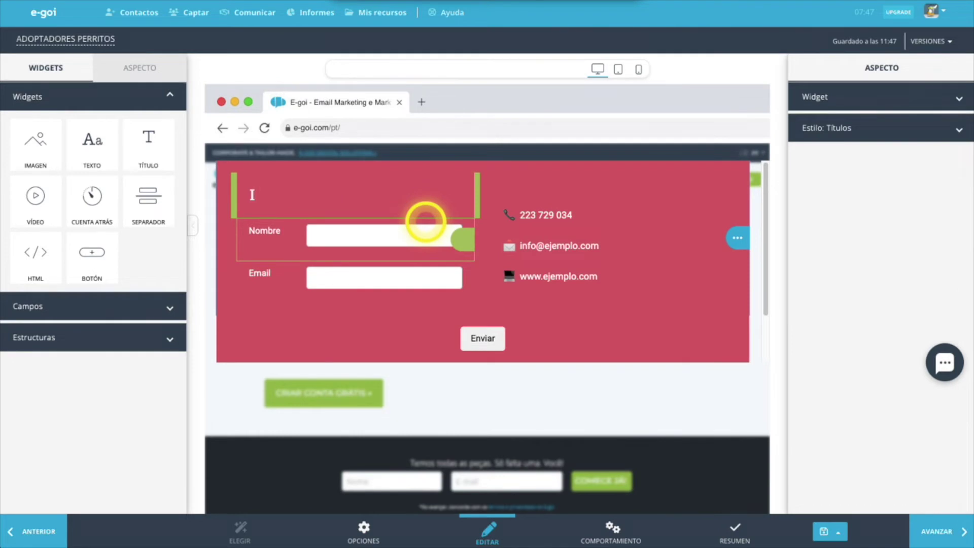
click(383, 200)
text(Inscríbete en nuestra lista)
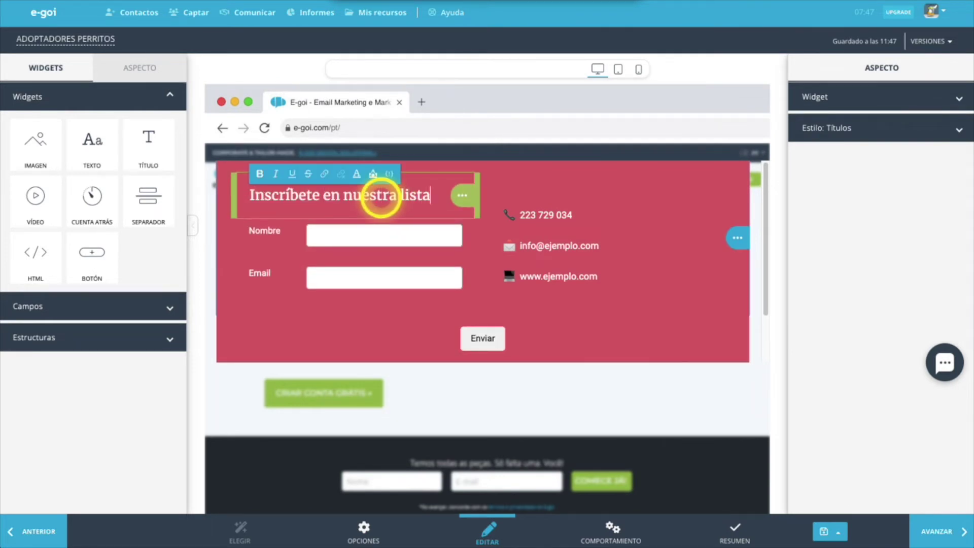
text( de adoptadore3)
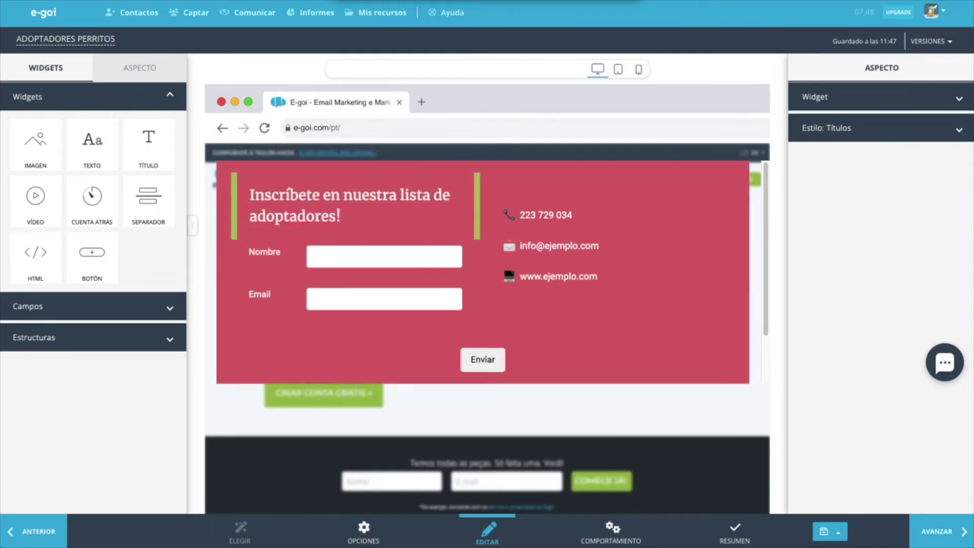
Step: Change the background colour of the form's sections from red to yellow, #F5C846
click(670, 355)
click(812, 336)
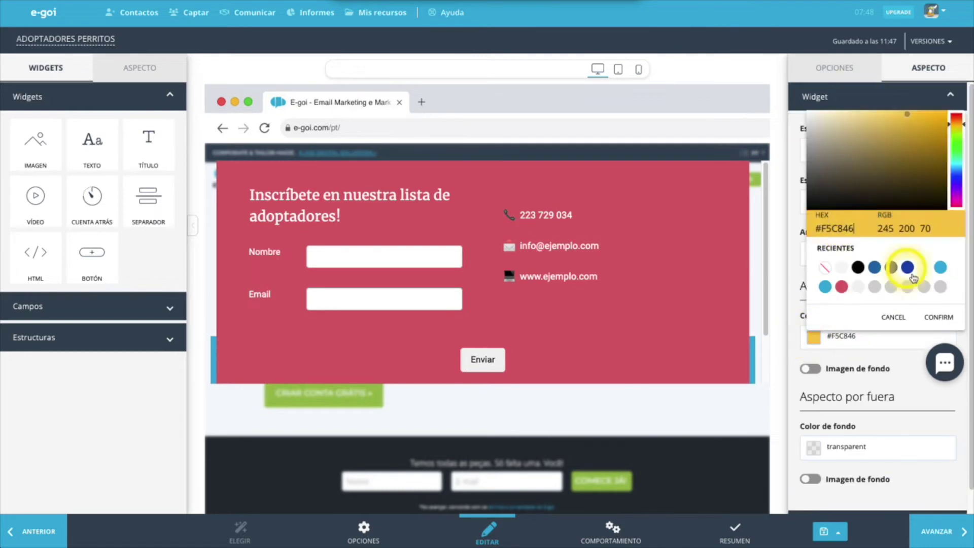
click(614, 311)
click(813, 336)
click(875, 286)
click(939, 317)
Step: Restyle the form's heading in dark grey and adjust the appearance of the Nombre and Email fields
click(244, 183)
click(496, 304)
click(504, 349)
click(239, 192)
click(289, 281)
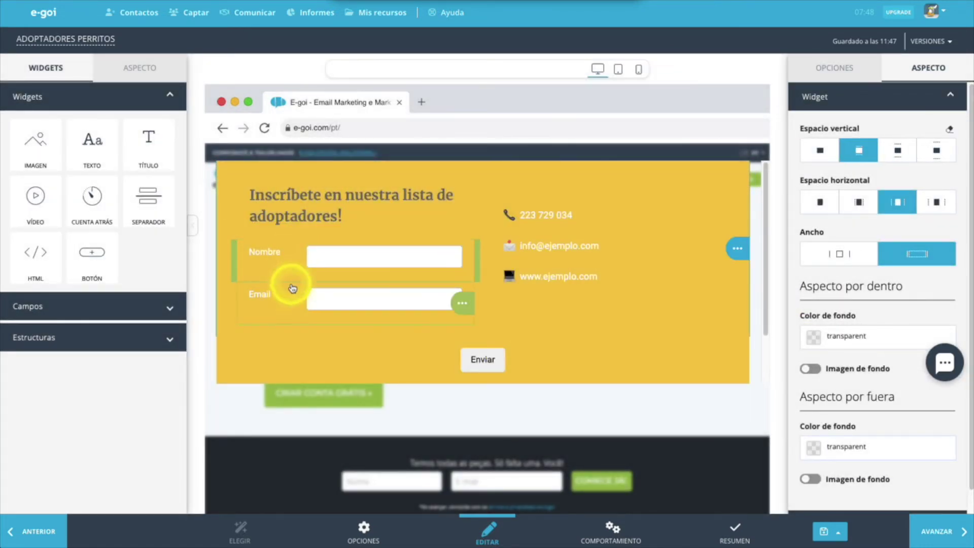
click(913, 137)
click(916, 186)
click(898, 122)
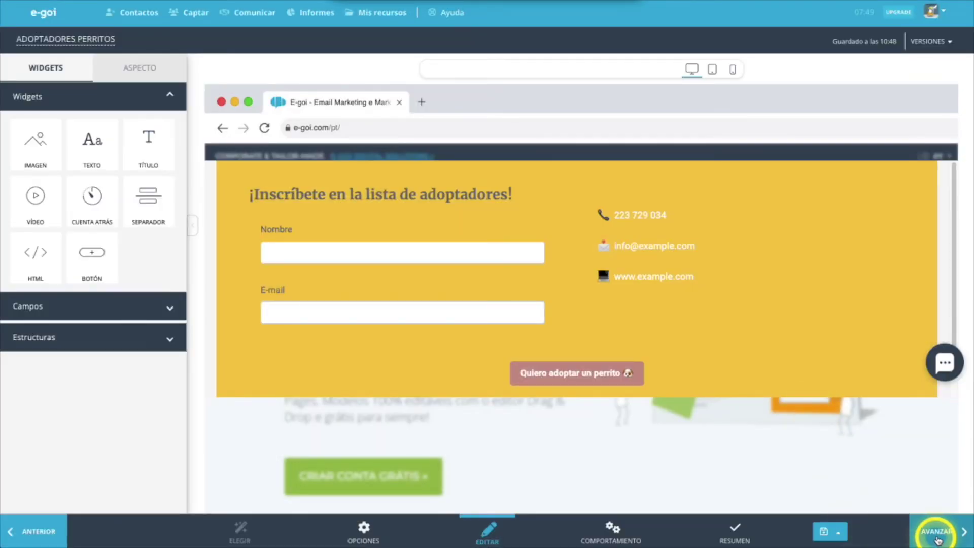
Step: Proceed to the form's behaviour settings and keep "verá el mensaje" with "¡Gracias por tu suscripción! :-D" for new contacts
click(942, 534)
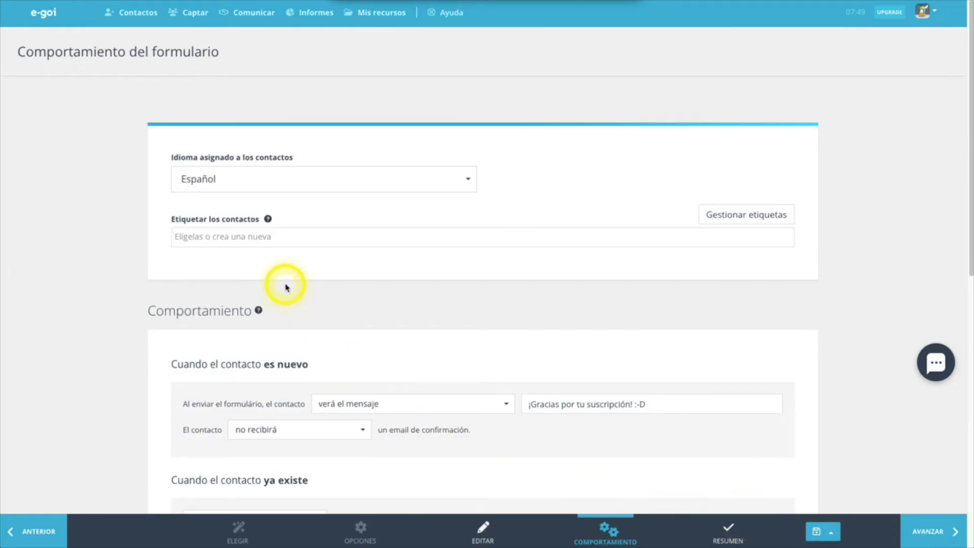
scroll(284, 284, down, 6)
scroll(284, 289, up, 3)
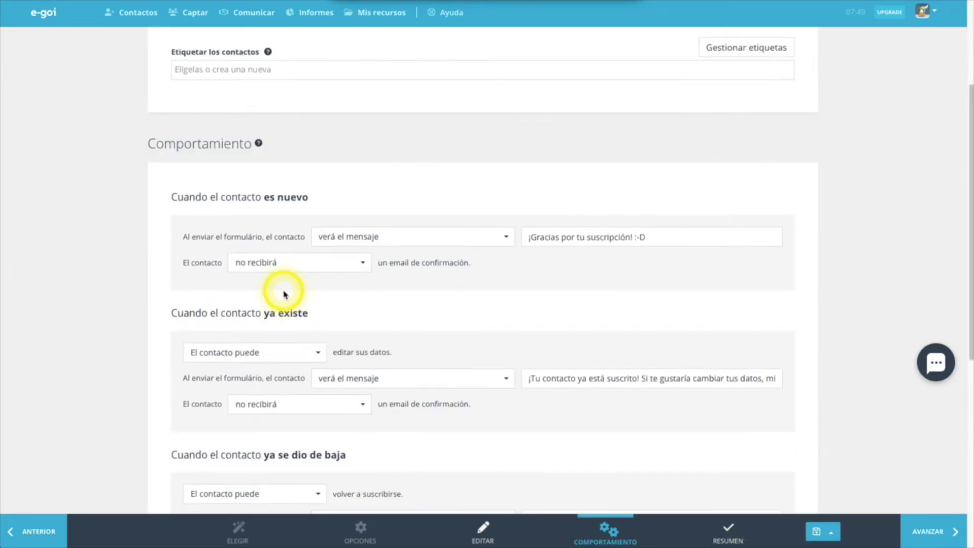
scroll(284, 294, up, 3)
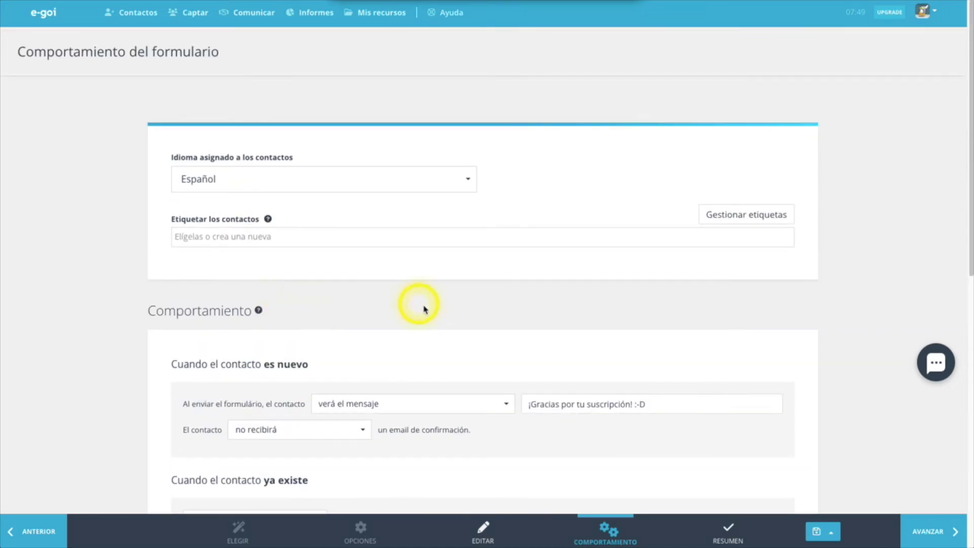
click(375, 415)
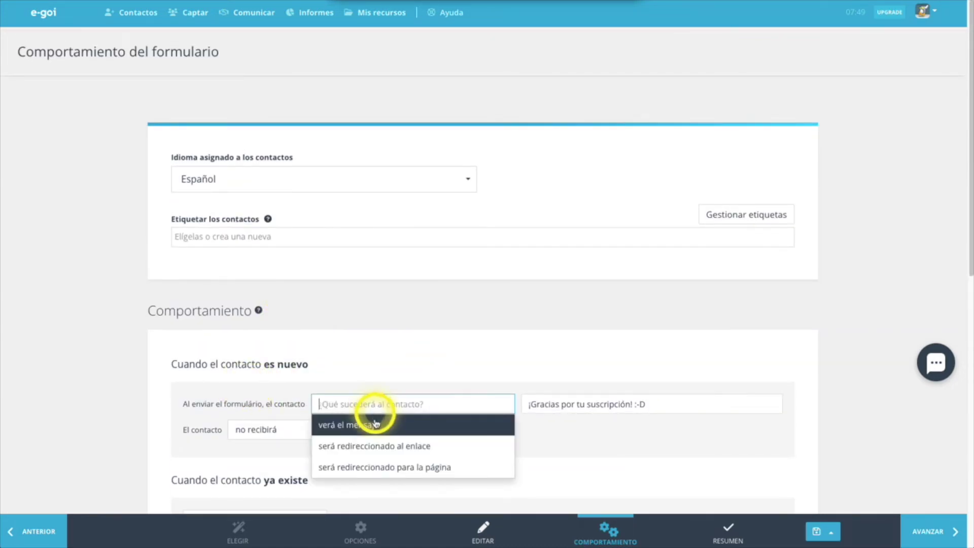
click(424, 363)
click(541, 406)
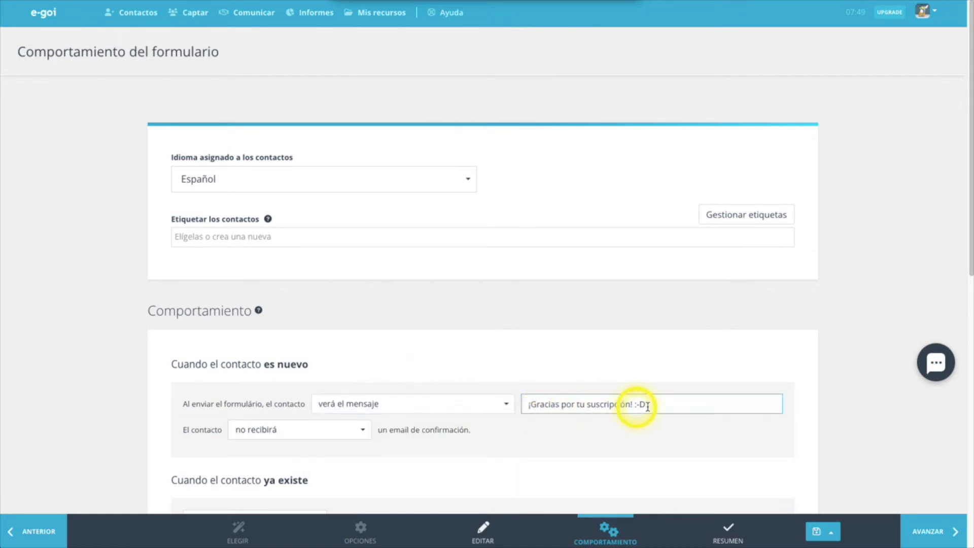
Step: Tag the contacts who sign up through the form with "Interés alto"
click(361, 238)
scroll(307, 300, down, 1)
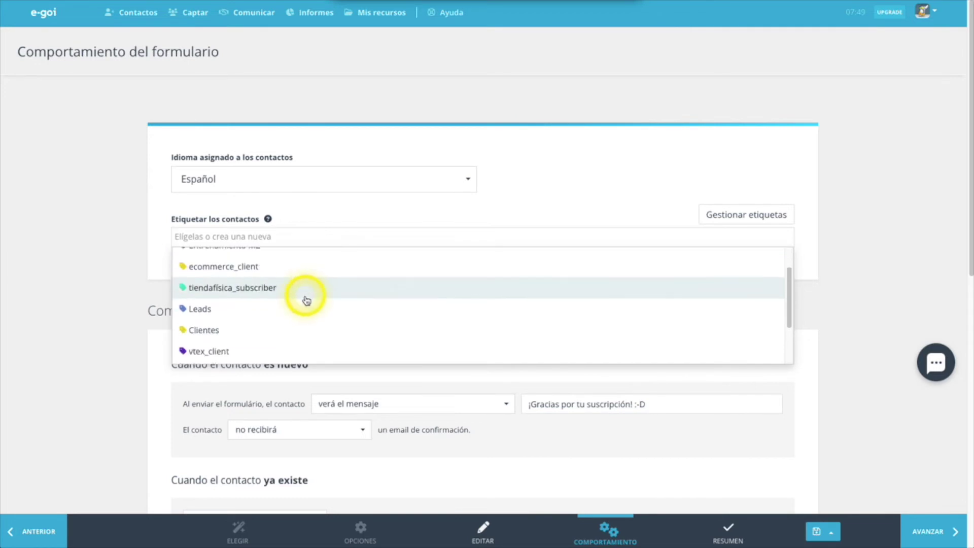
scroll(299, 324, down, 2)
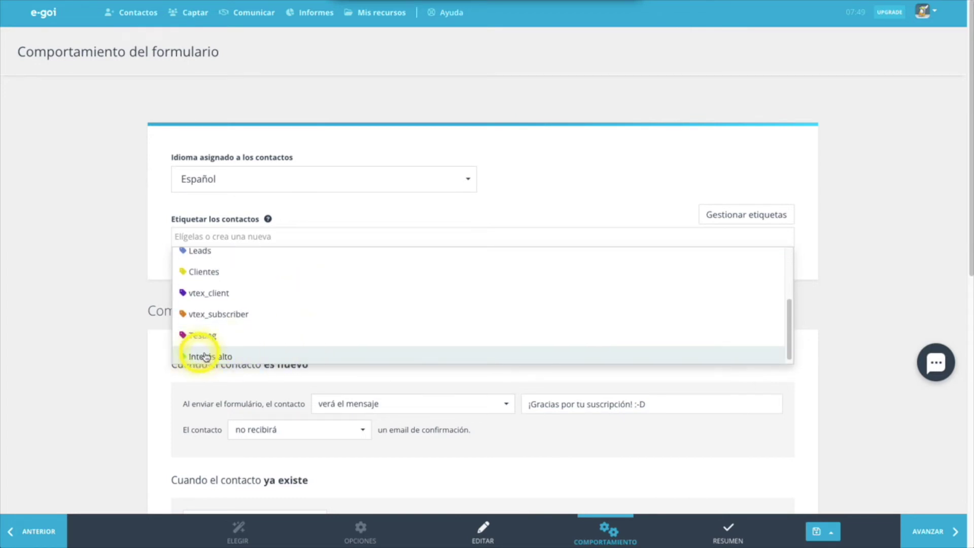
click(205, 357)
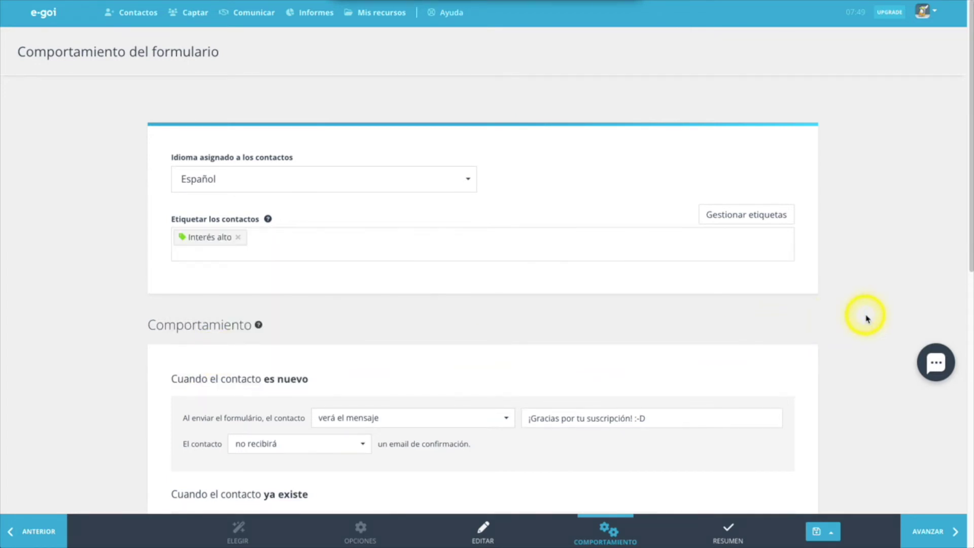
Step: Check the settings for existing and unsubscribed contacts and the subscription limits, then proceed to the summary and review it
scroll(866, 318, down, 7)
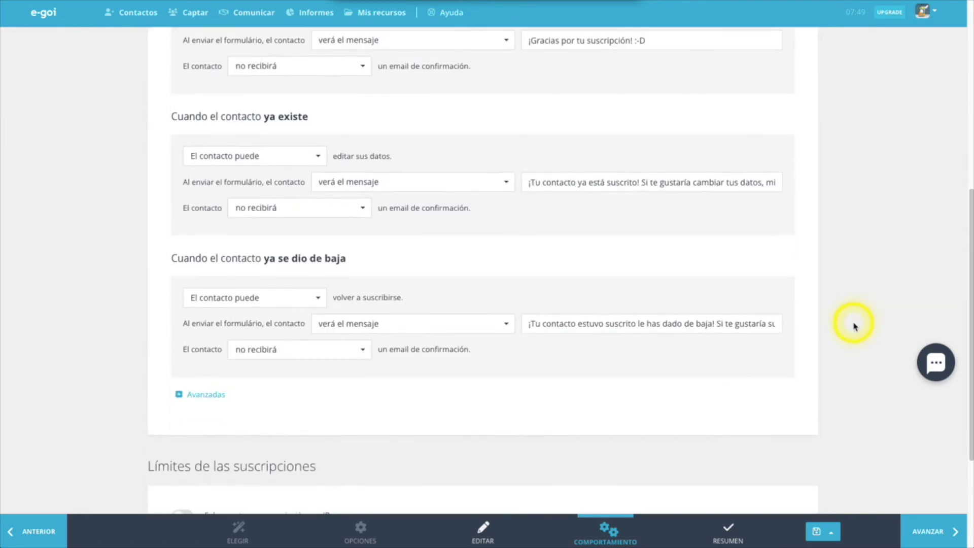
scroll(855, 325, down, 3)
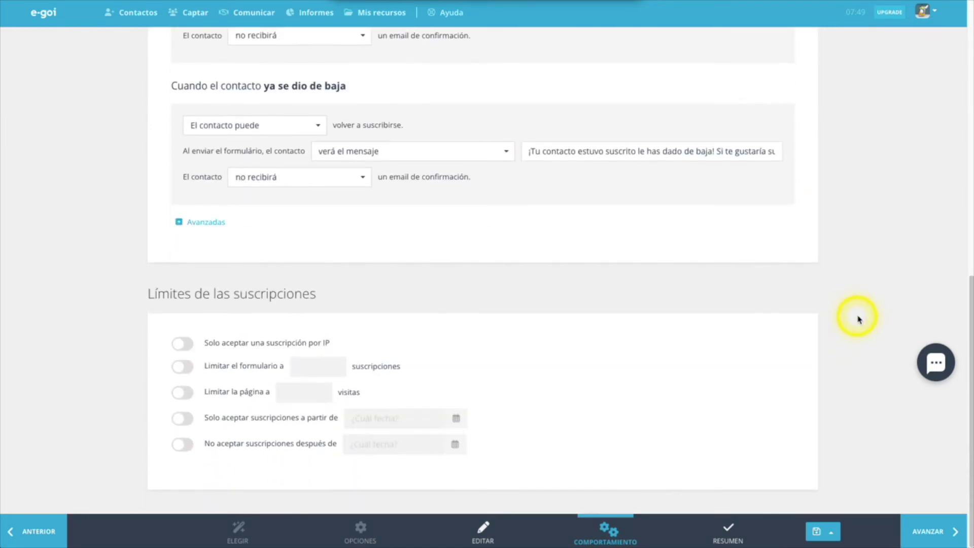
click(924, 531)
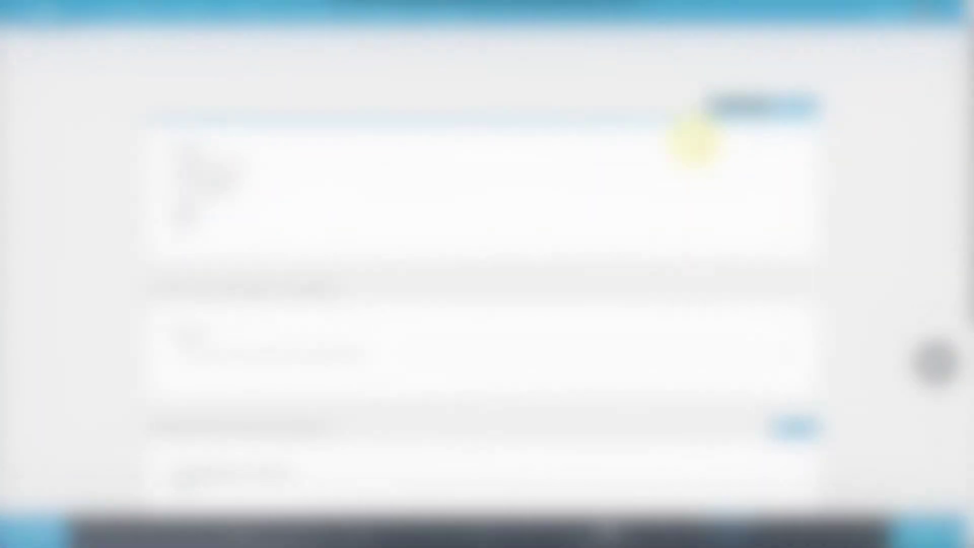
scroll(463, 321, down, 6)
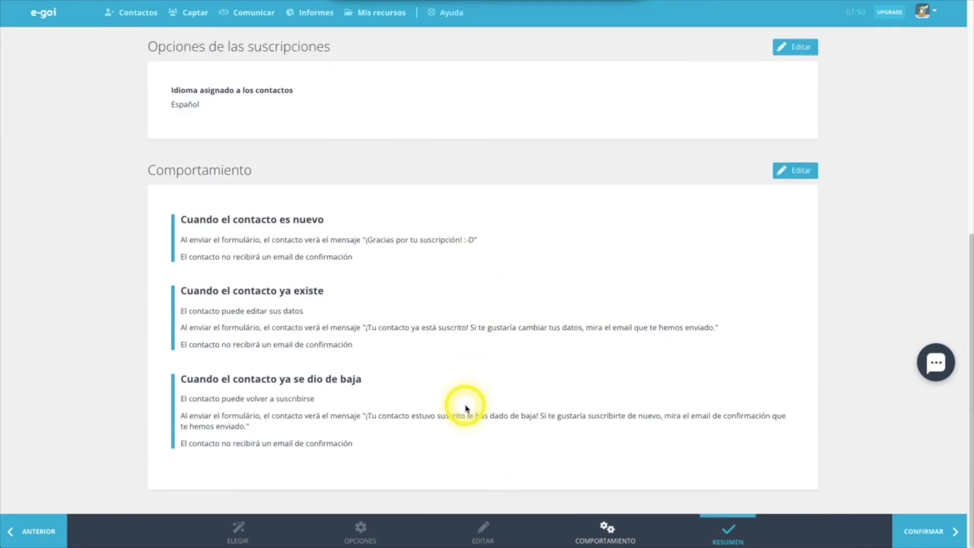
scroll(463, 407, up, 8)
Step: Activate the embedded form on mimarcaconegoi.squarespace.com and copy its shortcode
click(474, 378)
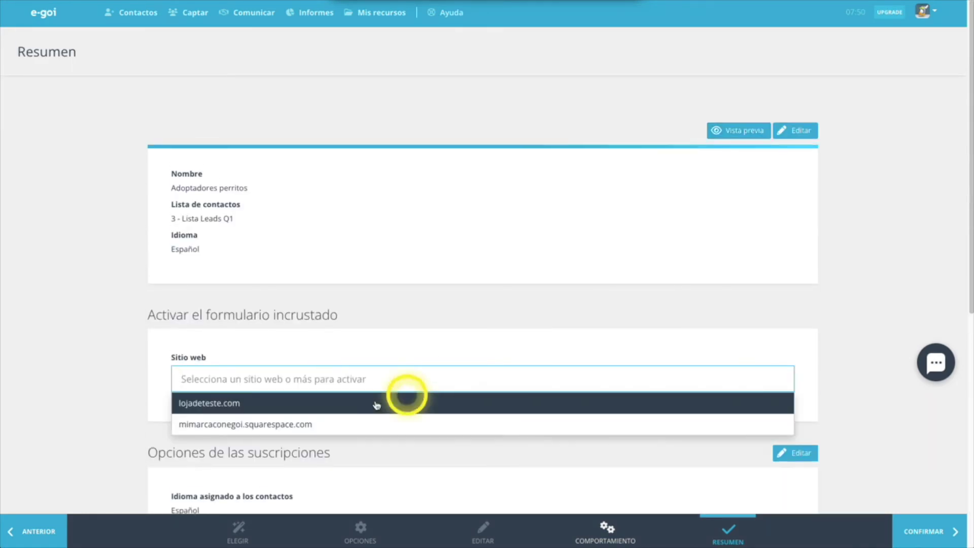
click(233, 426)
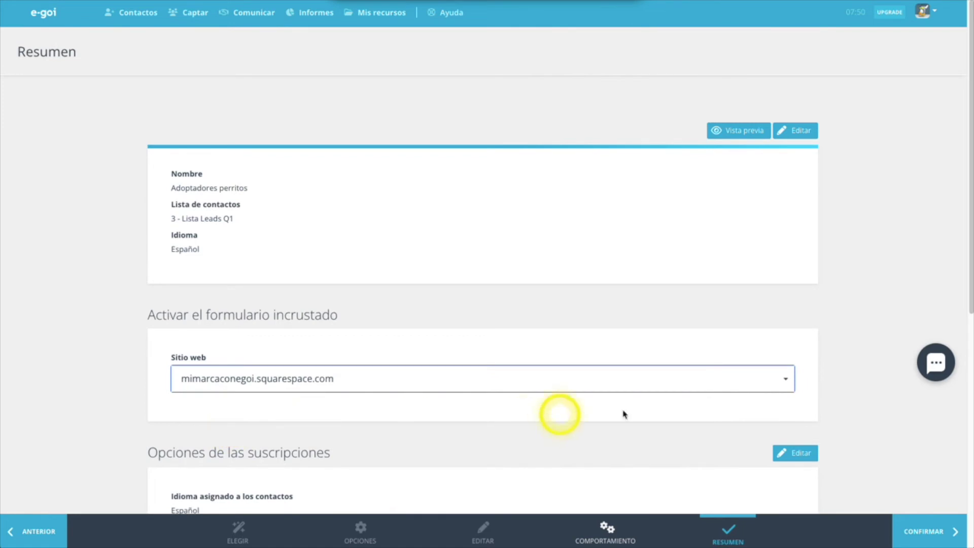
scroll(787, 391, down, 3)
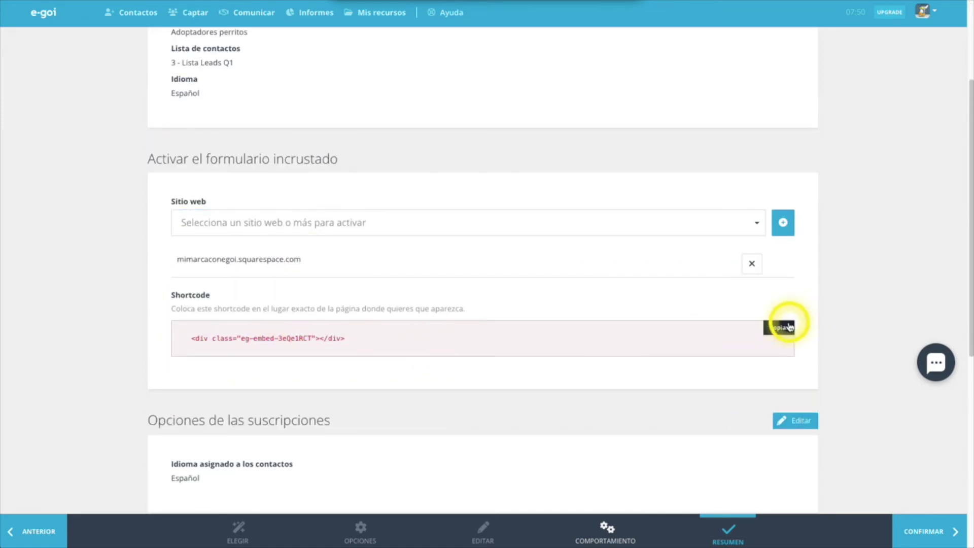
click(786, 329)
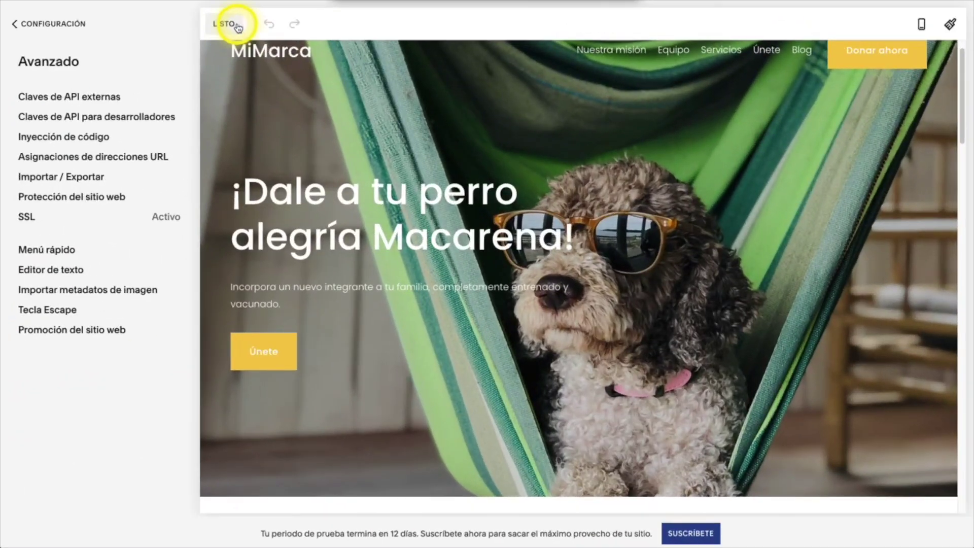
Step: Switch to Squarespace, edit the Inicio page and insert a code block below the paragraph on adopting a dog
click(237, 27)
scroll(518, 330, down, 10)
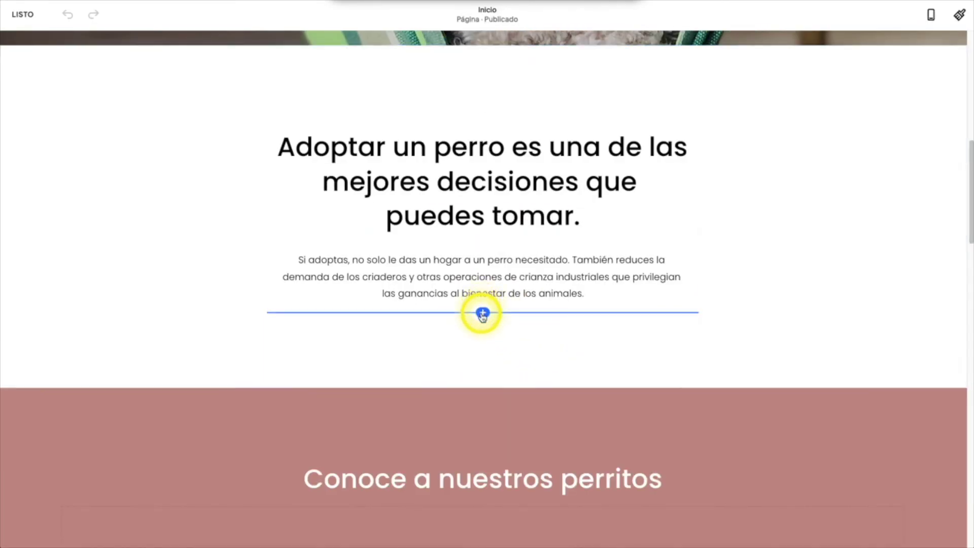
click(483, 311)
click(823, 391)
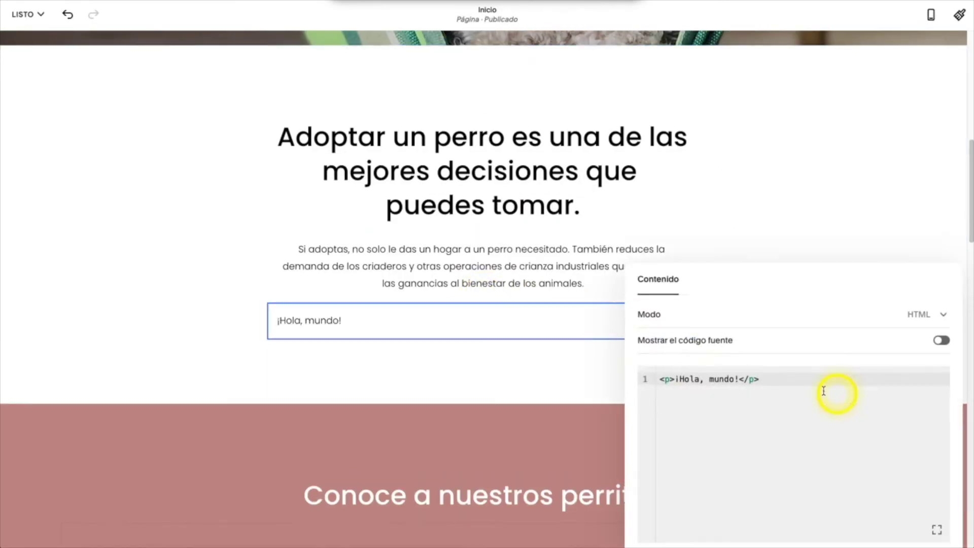
Step: Replace the code block's content with the shortcode <div class="eg-embed-3eQe1RCT"></div> and save the page
click(705, 382)
key(ctrl+a)
key(BackSpace)
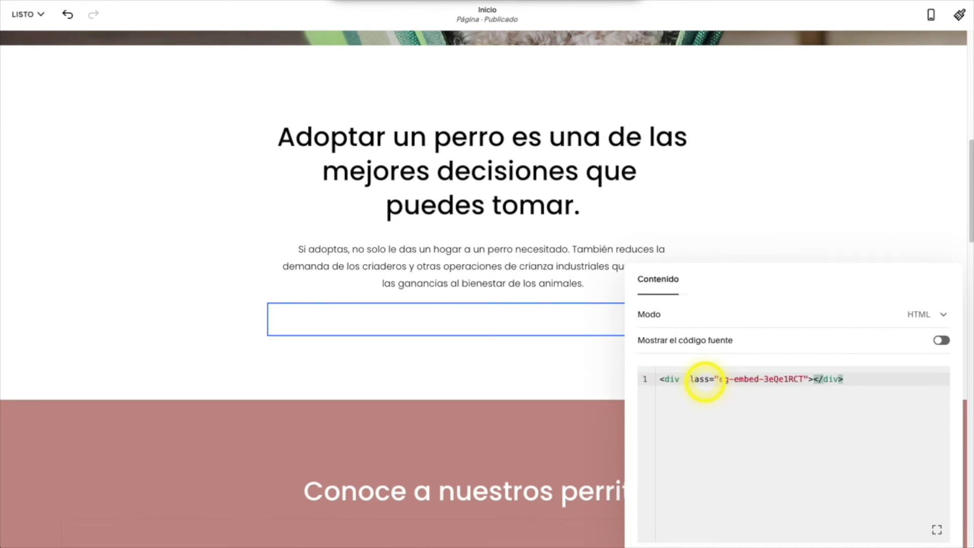
click(807, 216)
click(28, 14)
click(33, 49)
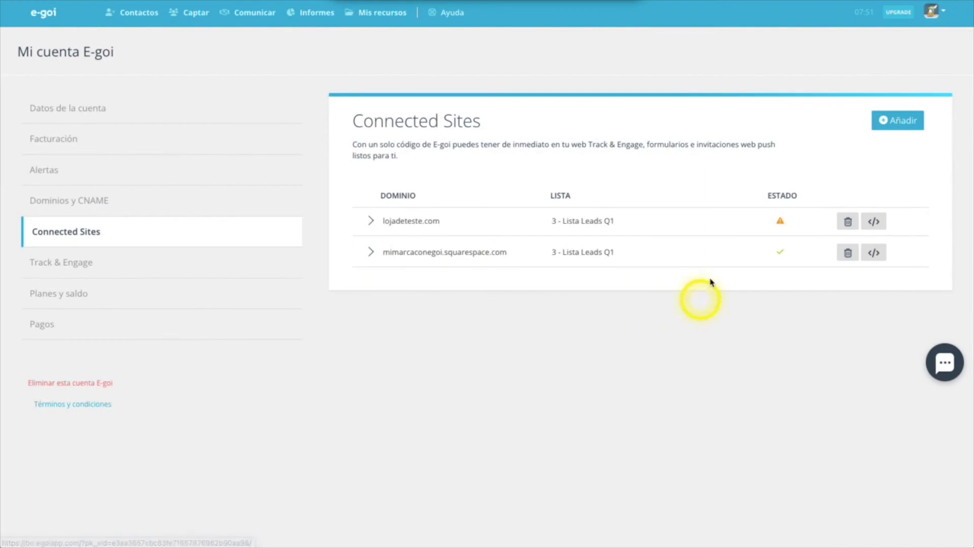
Step: Check the mimarcaconegoi.squarespace.com entry in E-goi's Connected Sites, then fill in a contact's name and e-mail in the published form
click(698, 248)
scroll(673, 328, down, 3)
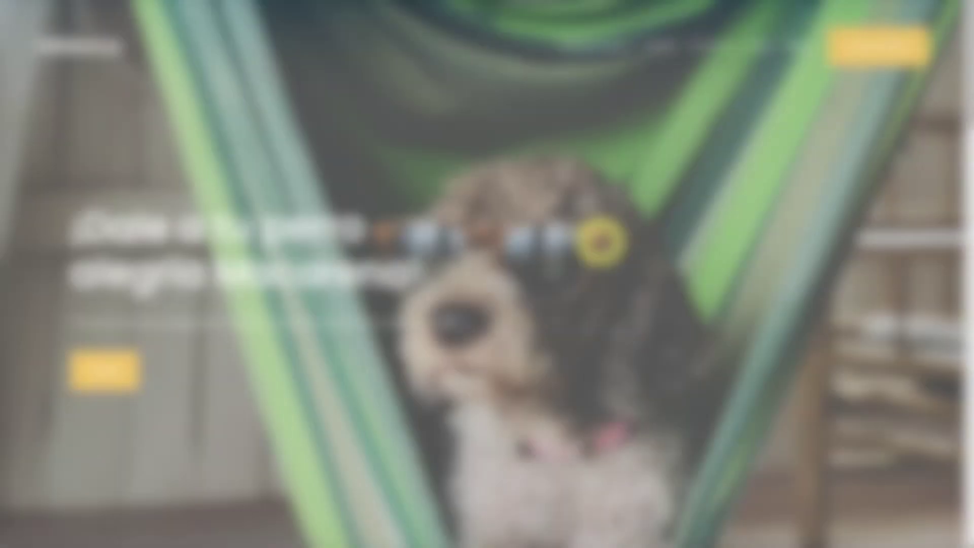
scroll(600, 245, down, 6)
scroll(599, 246, down, 5)
scroll(598, 249, up, 4)
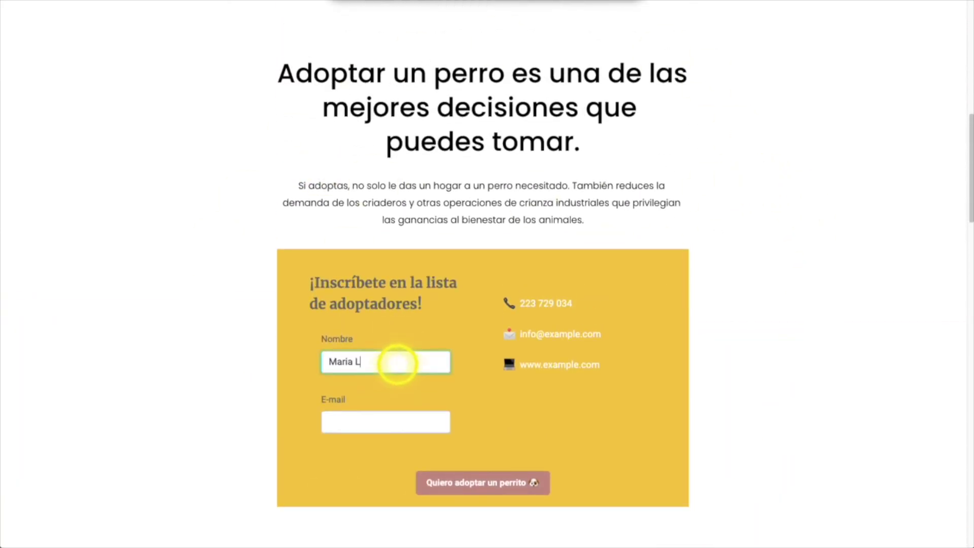
click(353, 421)
text(ma)
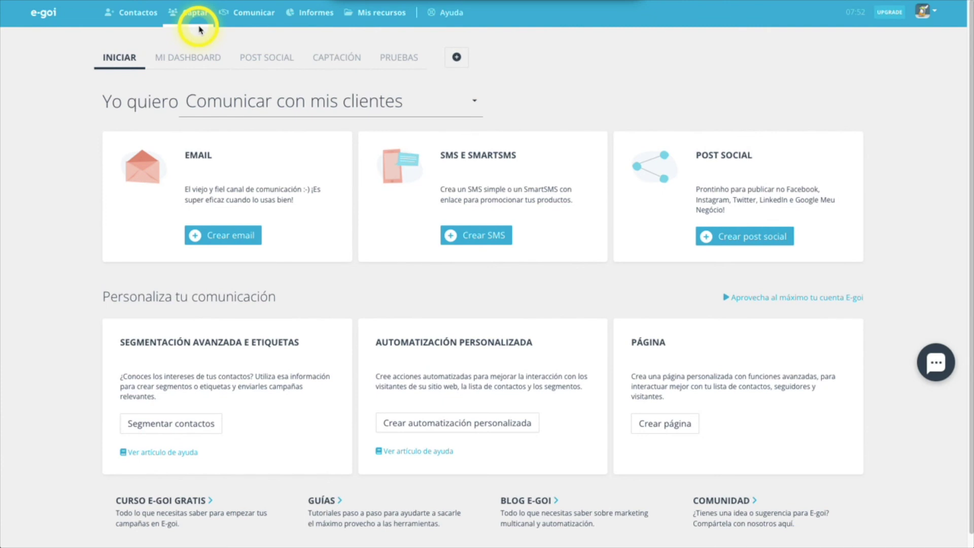
Step: Open the list of all forms in E-goi
click(194, 12)
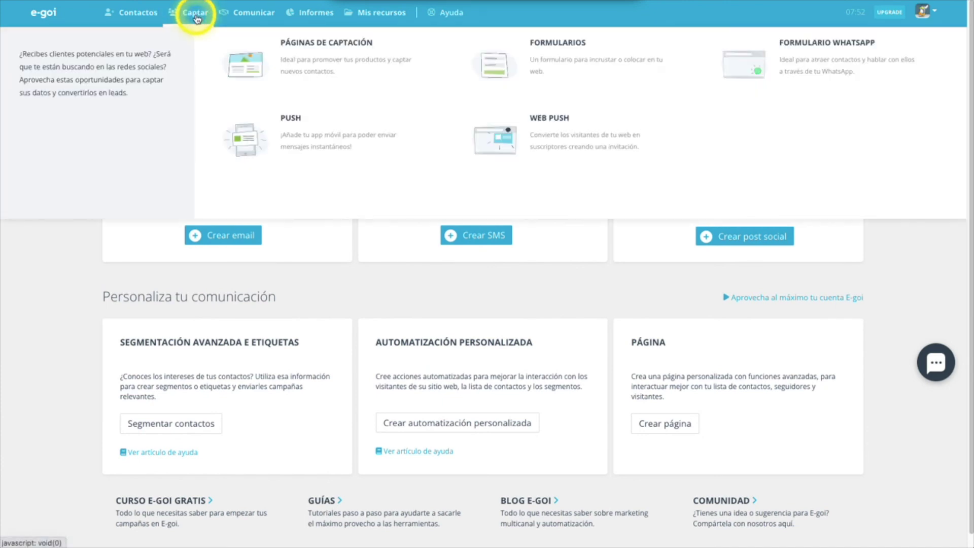
mouse_move(621, 70)
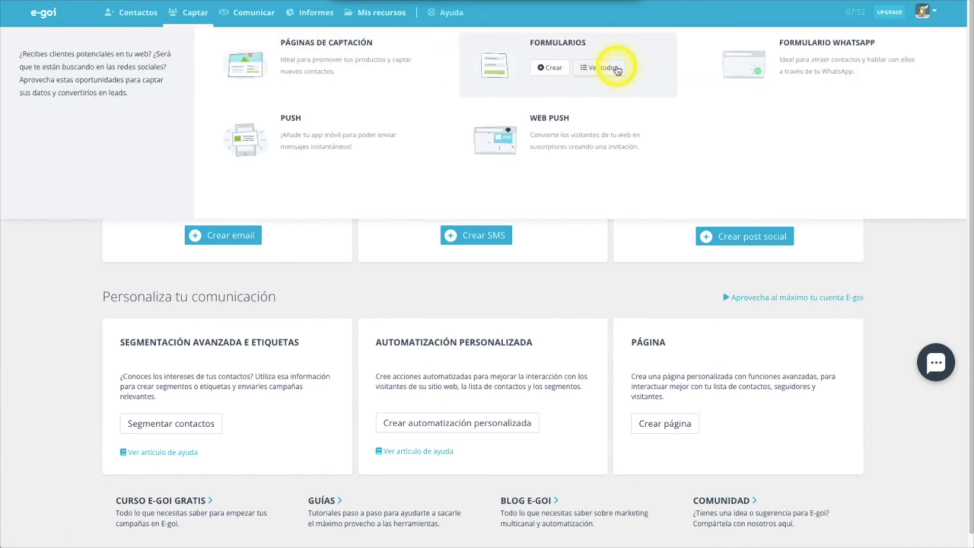
click(617, 68)
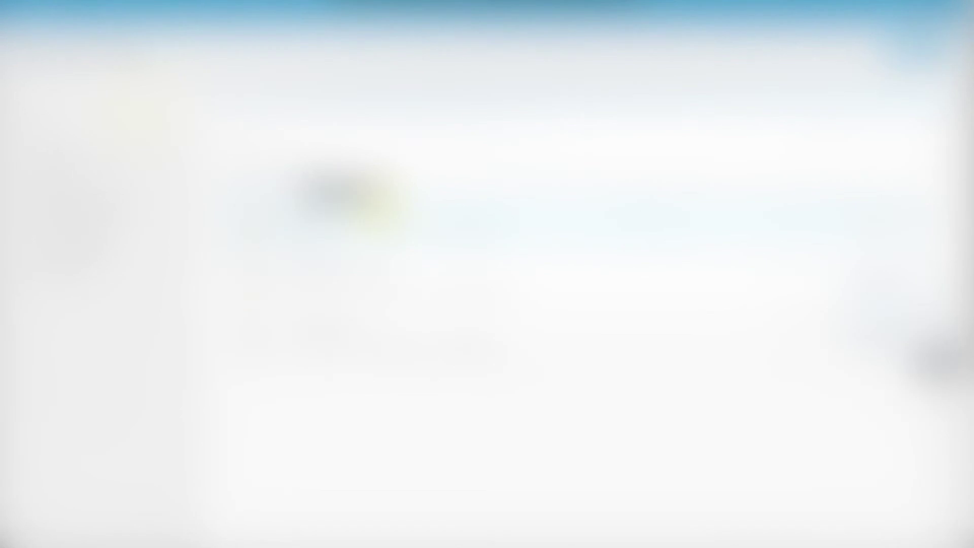
Step: Expand mimarcaconegoi.squarespace.com in Connected Sites and examine its embedded form, Whatsapp, On-site messaging and Web Push options
click(114, 239)
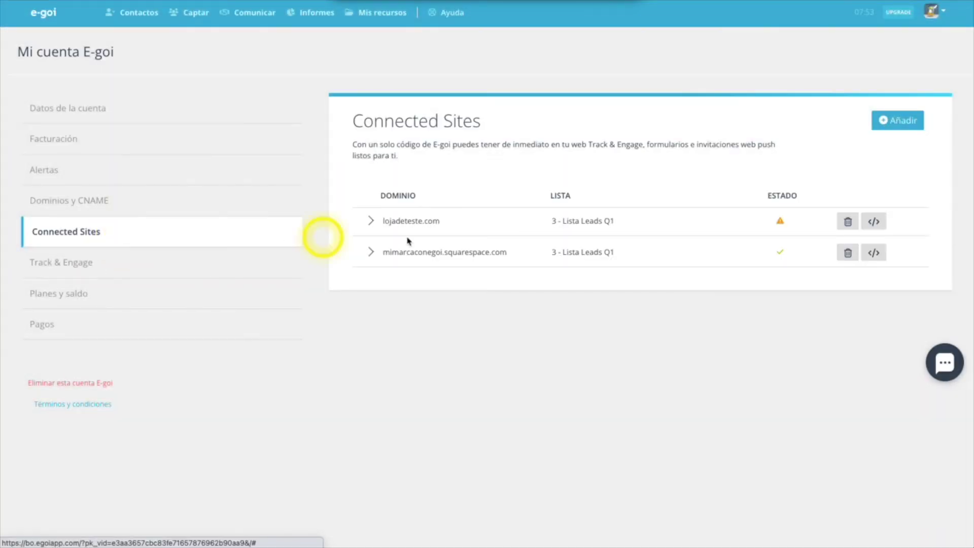
click(709, 254)
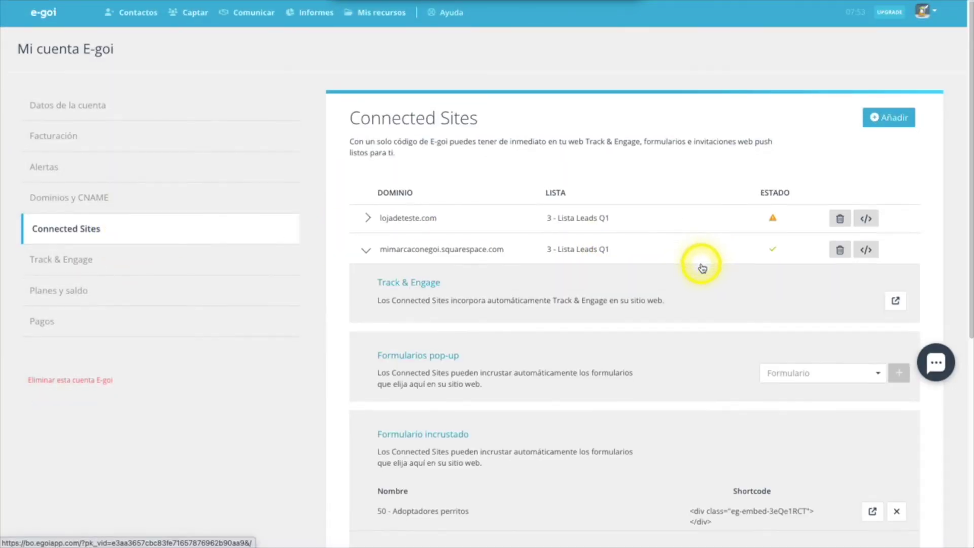
scroll(698, 269, down, 3)
scroll(697, 276, down, 4)
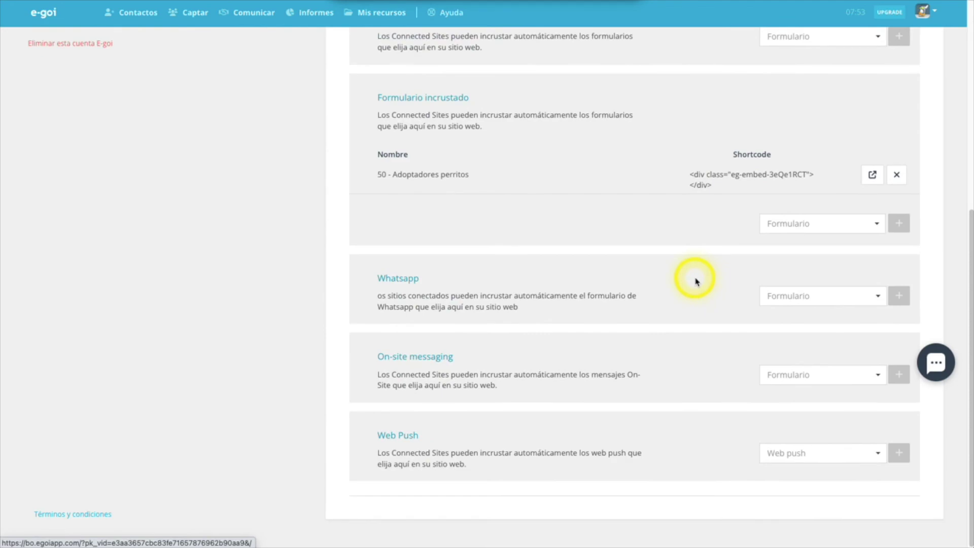
scroll(697, 279, up, 6)
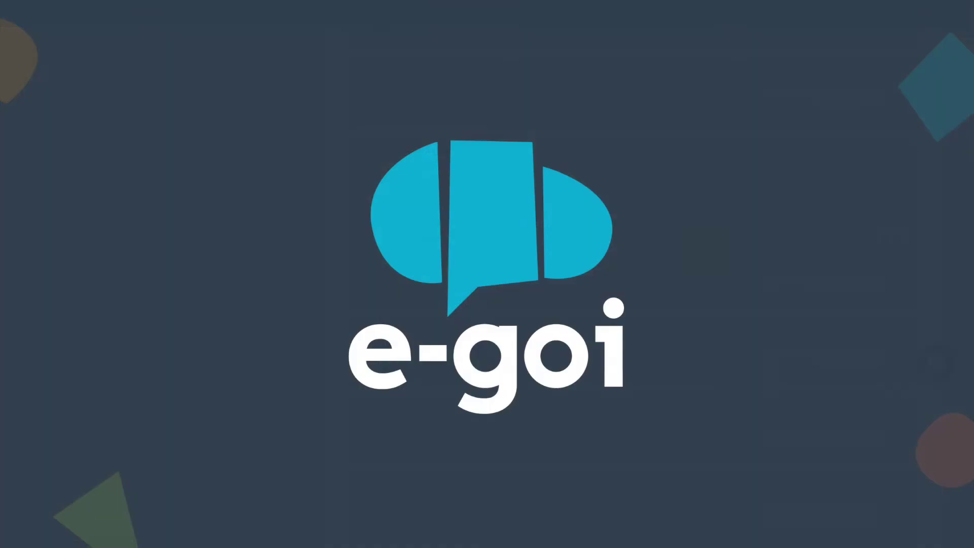